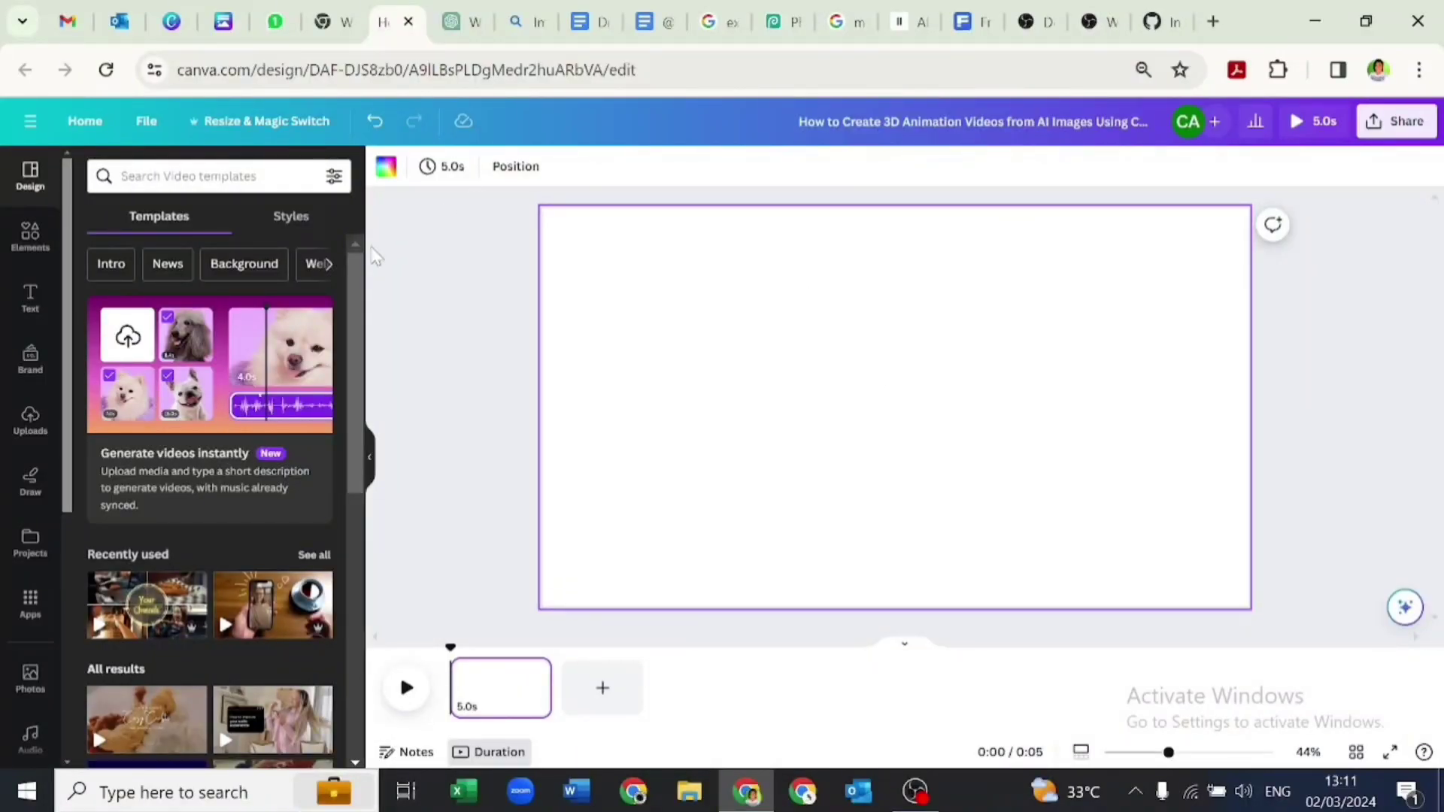
Step: Search Elements for 'Street' and add the telephone-booth scene, sized to fill page 1
left_click(218, 176)
left_click(30, 234)
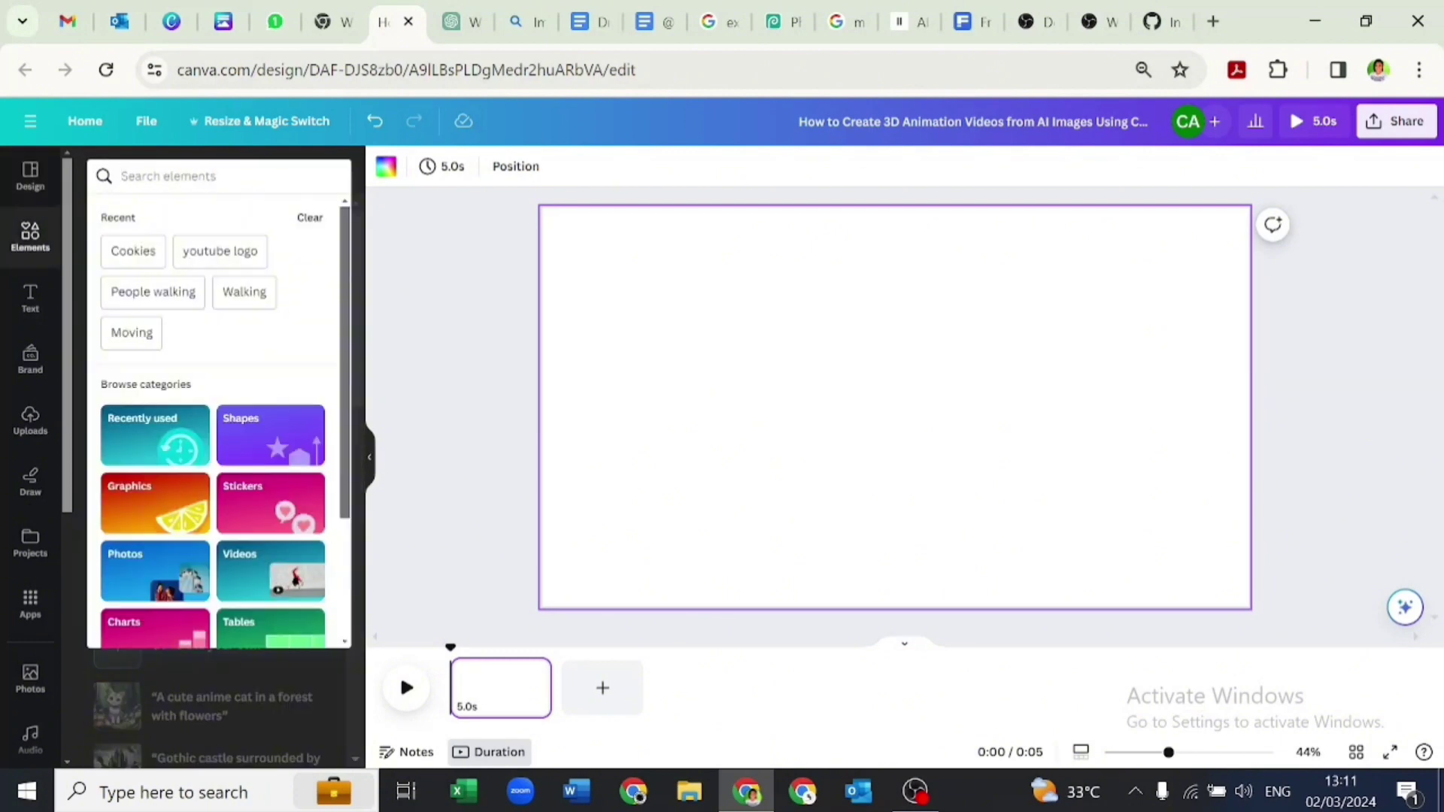
type("Street")
key("Return")
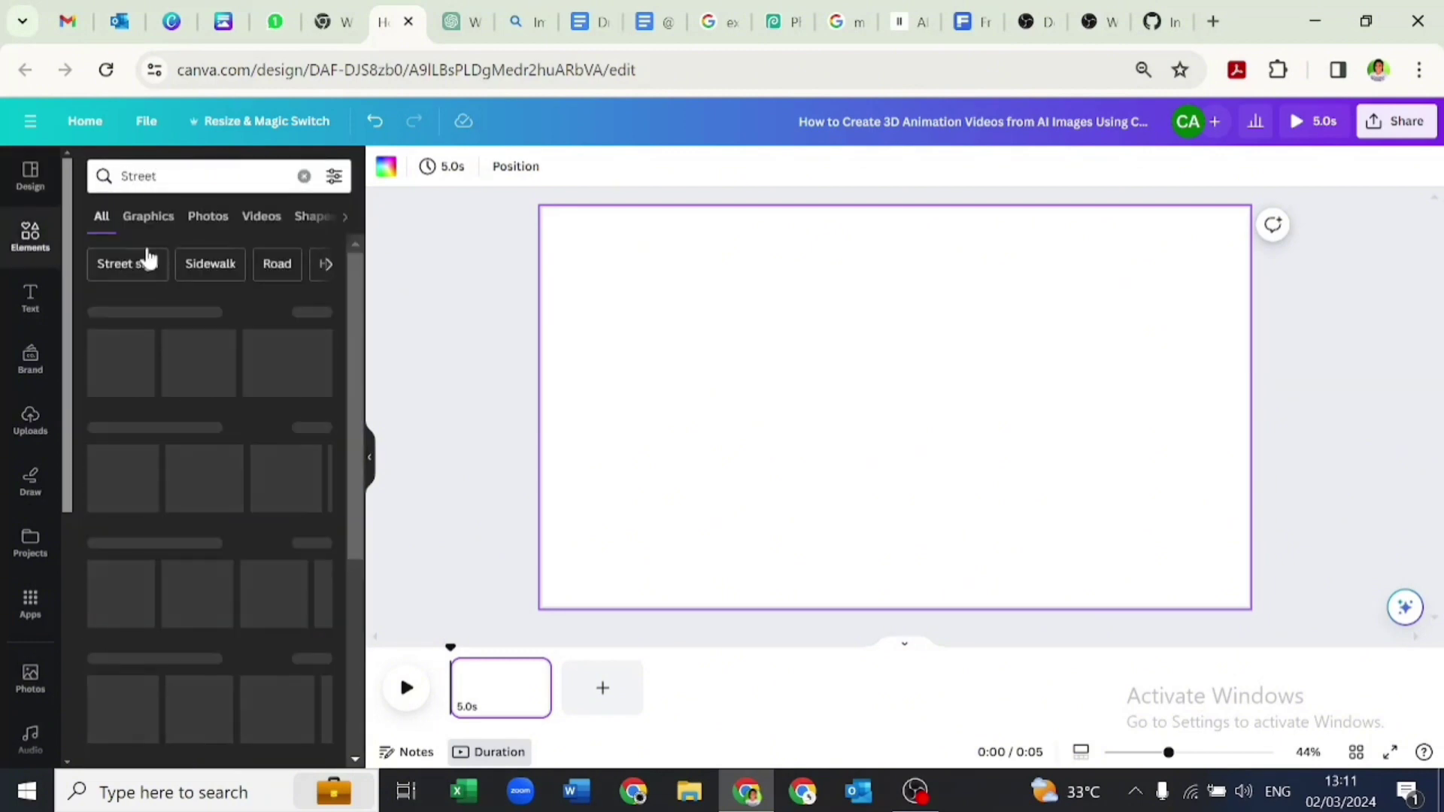
left_click(125, 423)
left_click_drag(662, 248, 503, 194)
left_click_drag(979, 520, 1035, 524)
left_click_drag(1189, 616, 1251, 623)
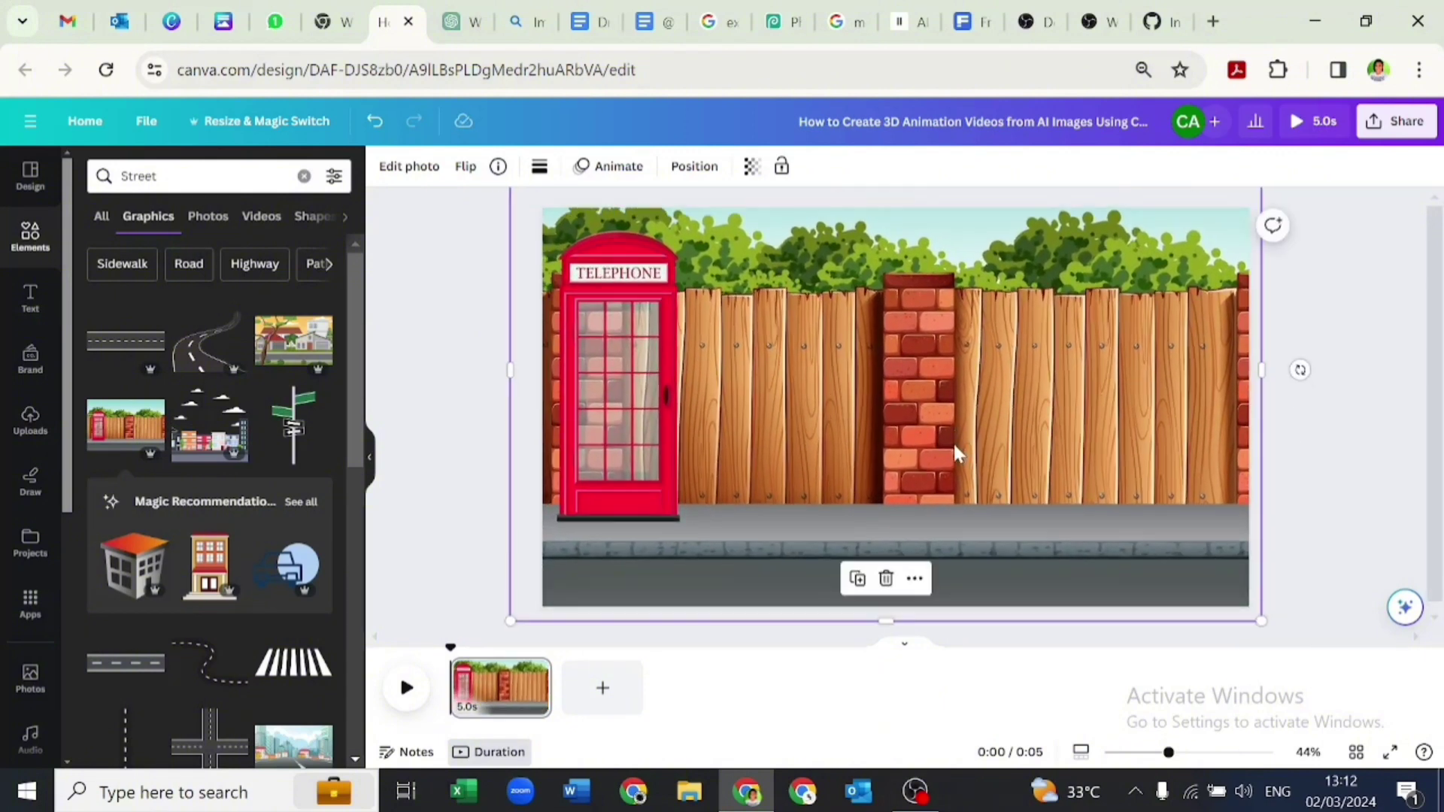
left_click_drag(654, 539, 649, 542)
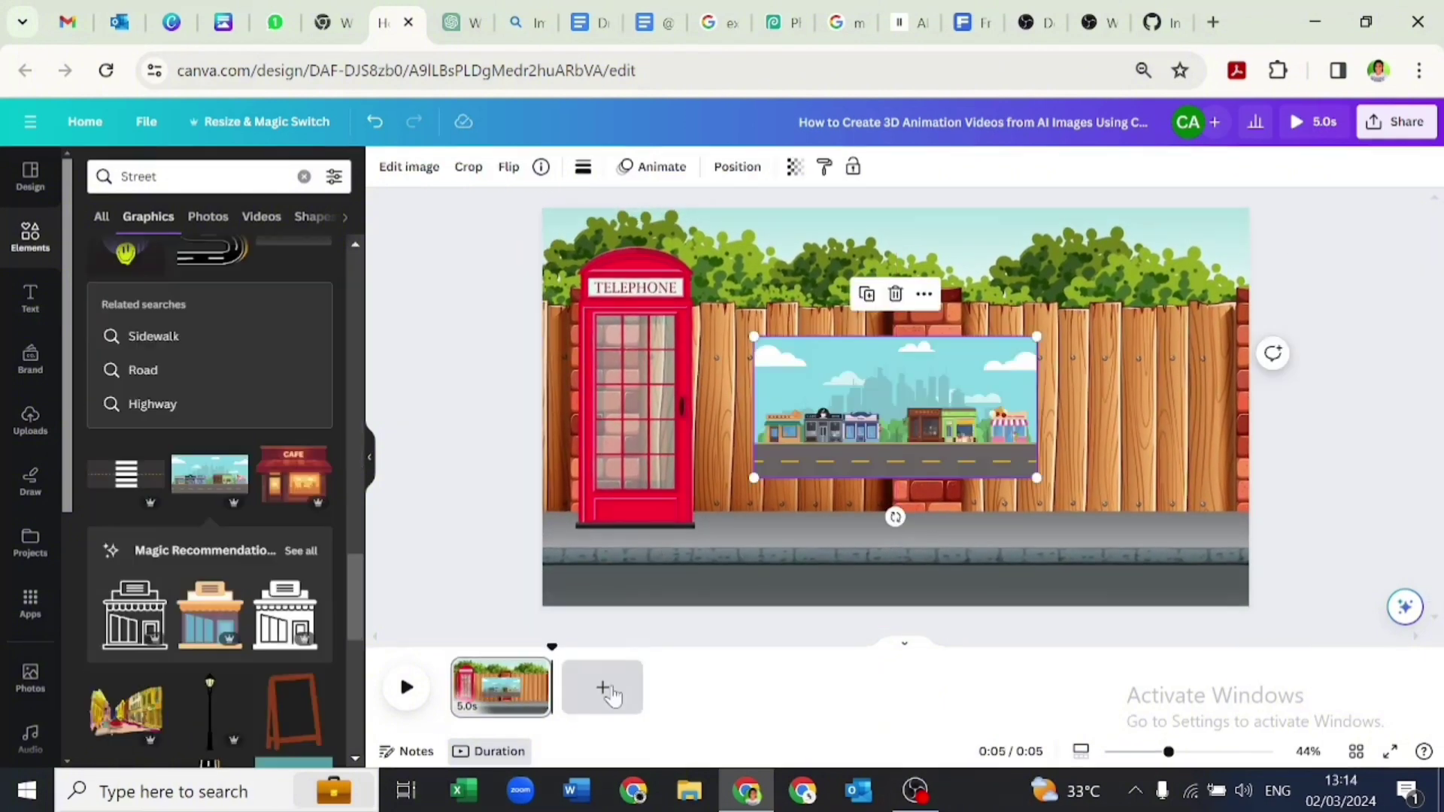
Step: Add a second page filled with the city shopfront street graphic
left_click(603, 688)
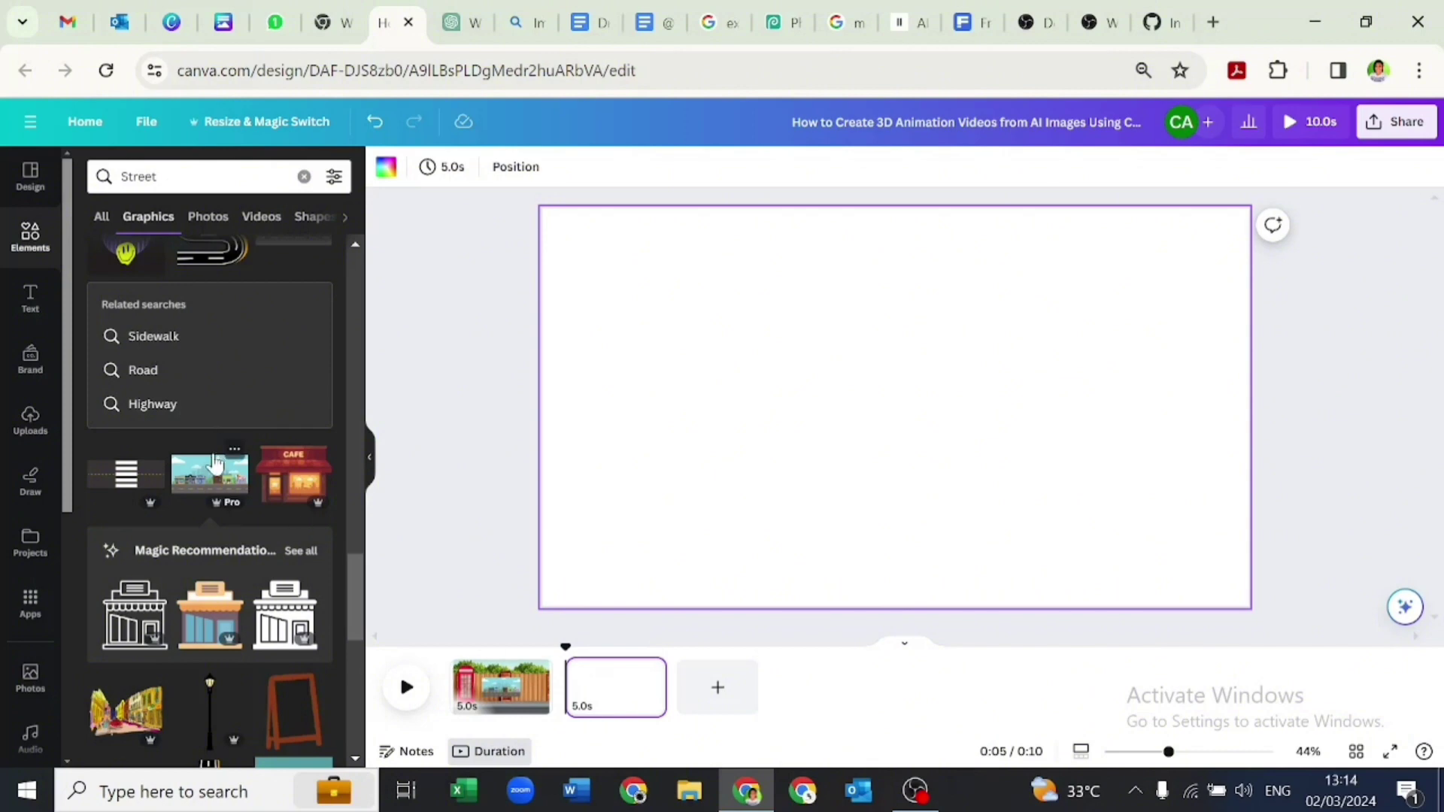
left_click(218, 479)
left_click_drag(896, 406, 666, 274)
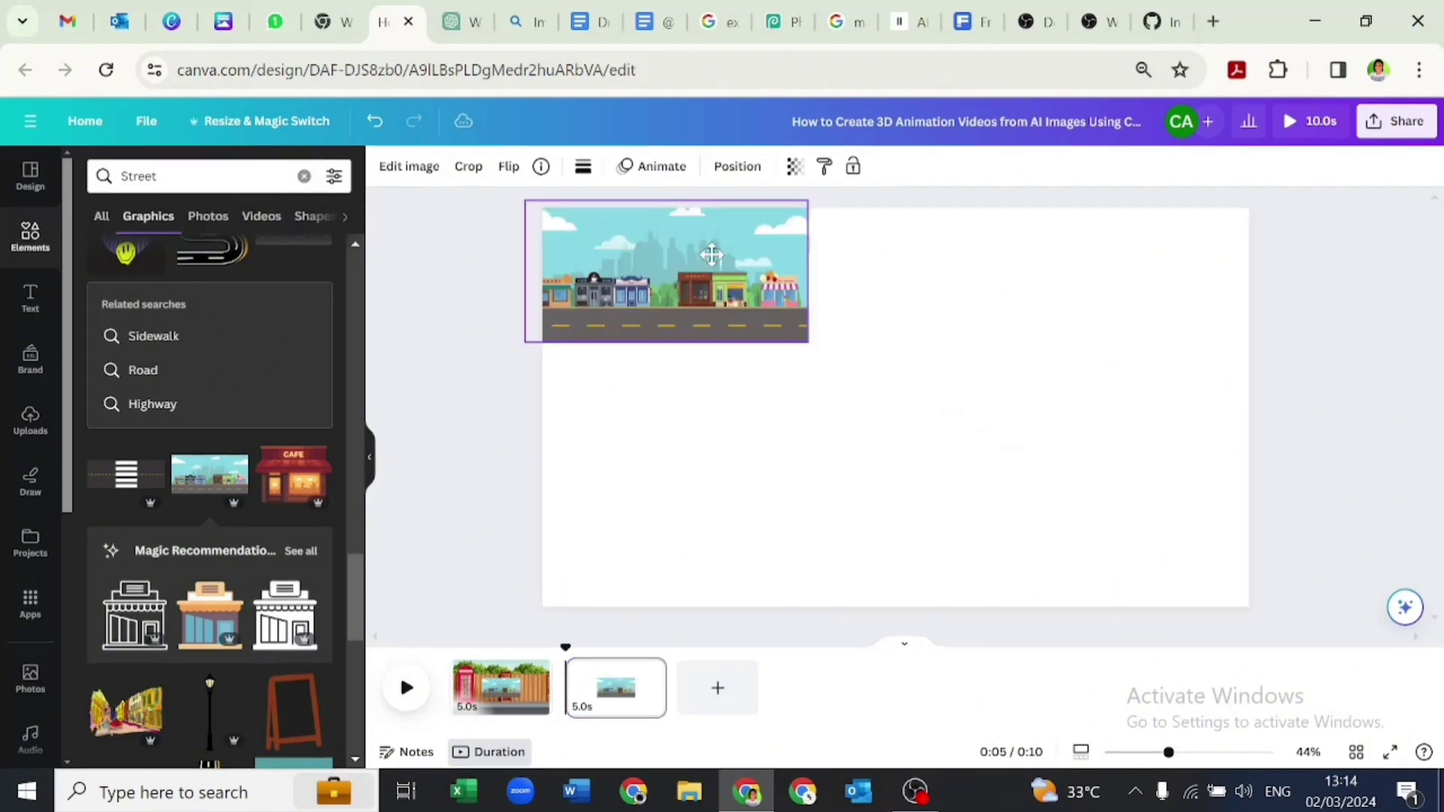
left_click_drag(806, 338, 1187, 576)
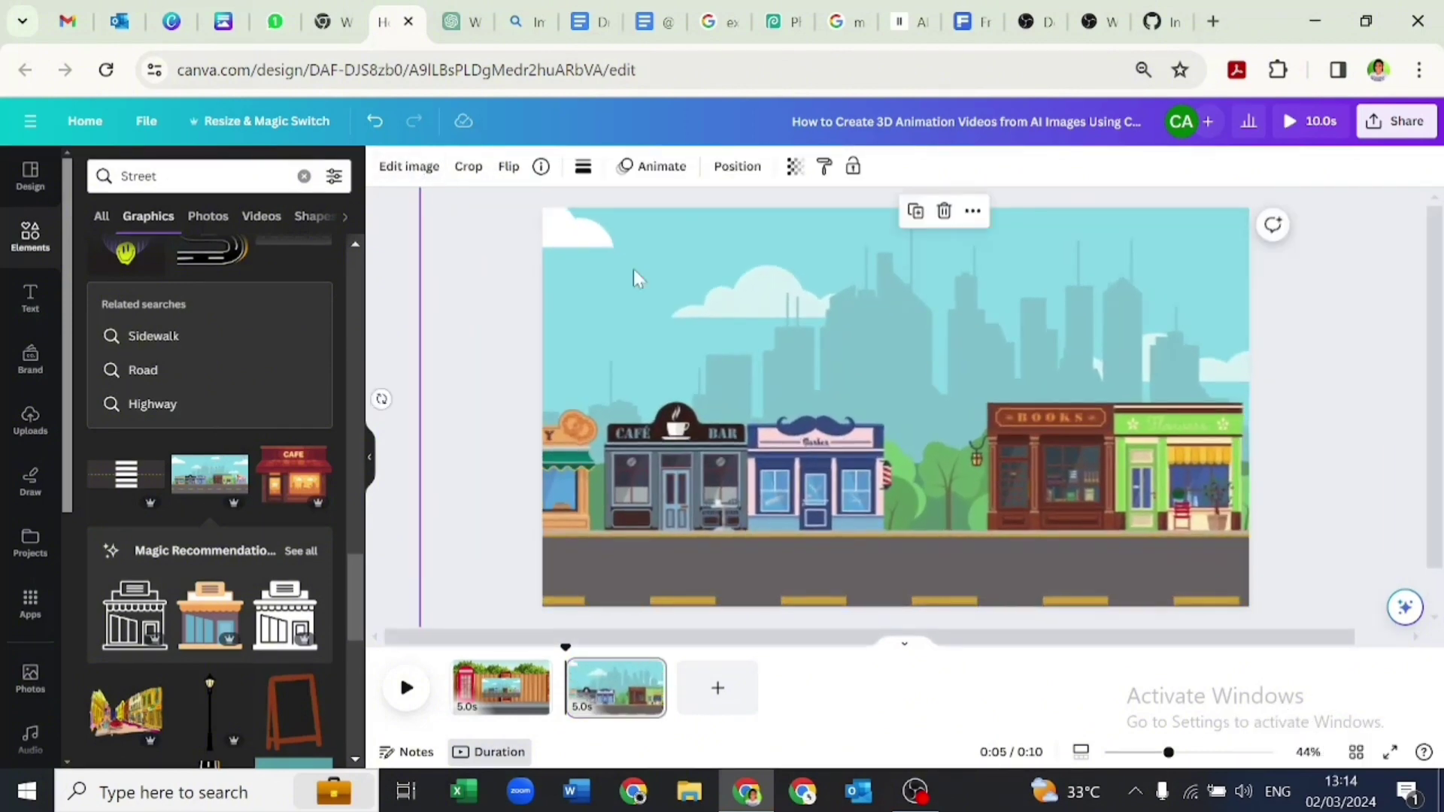
Step: Insert a page after page 1 with the market street graphic enlarged to nearly fill it
left_click_drag(1170, 753, 1128, 752)
left_click(568, 677)
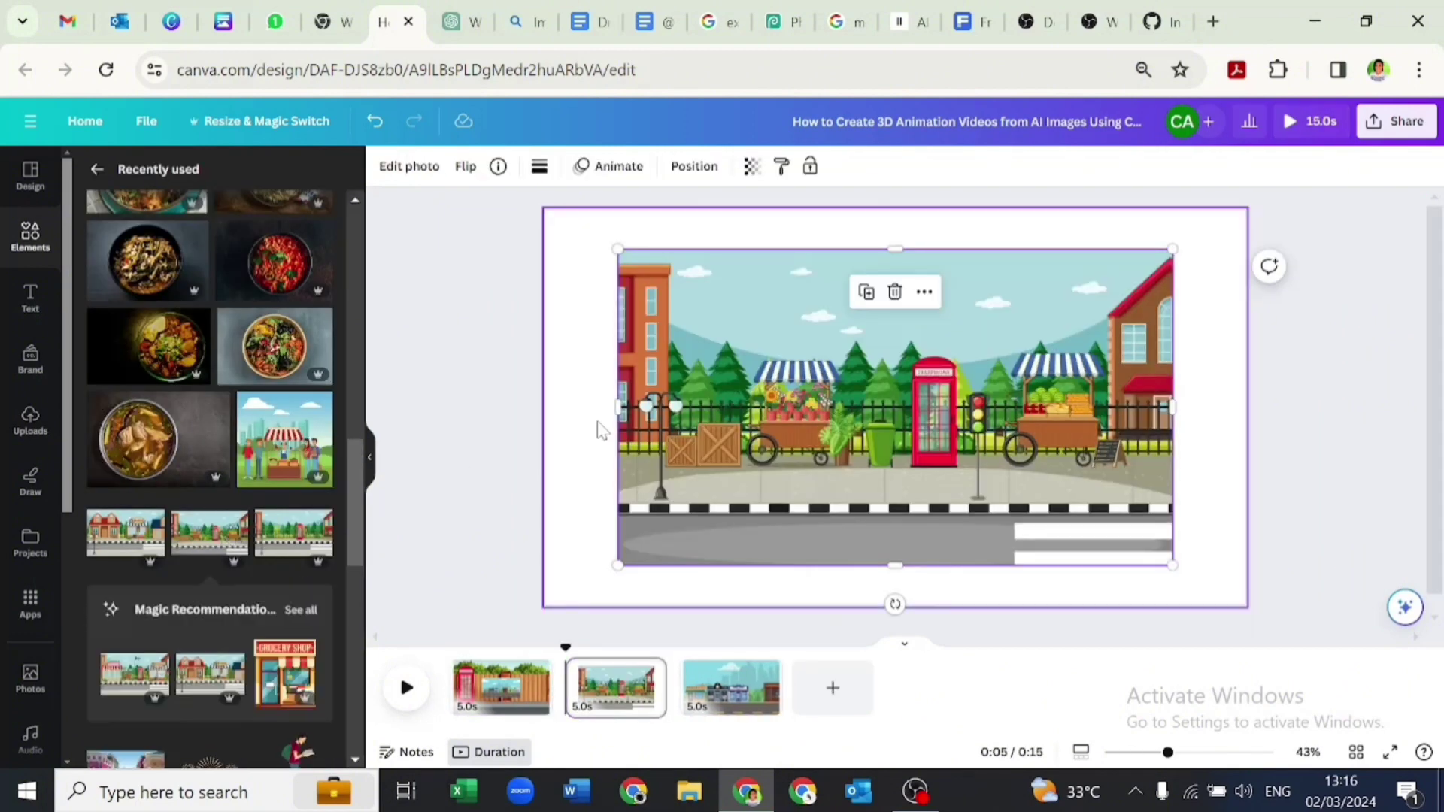
left_click_drag(632, 432, 535, 386)
left_click_drag(1074, 516, 1271, 574)
left_click_drag(1138, 532, 1159, 534)
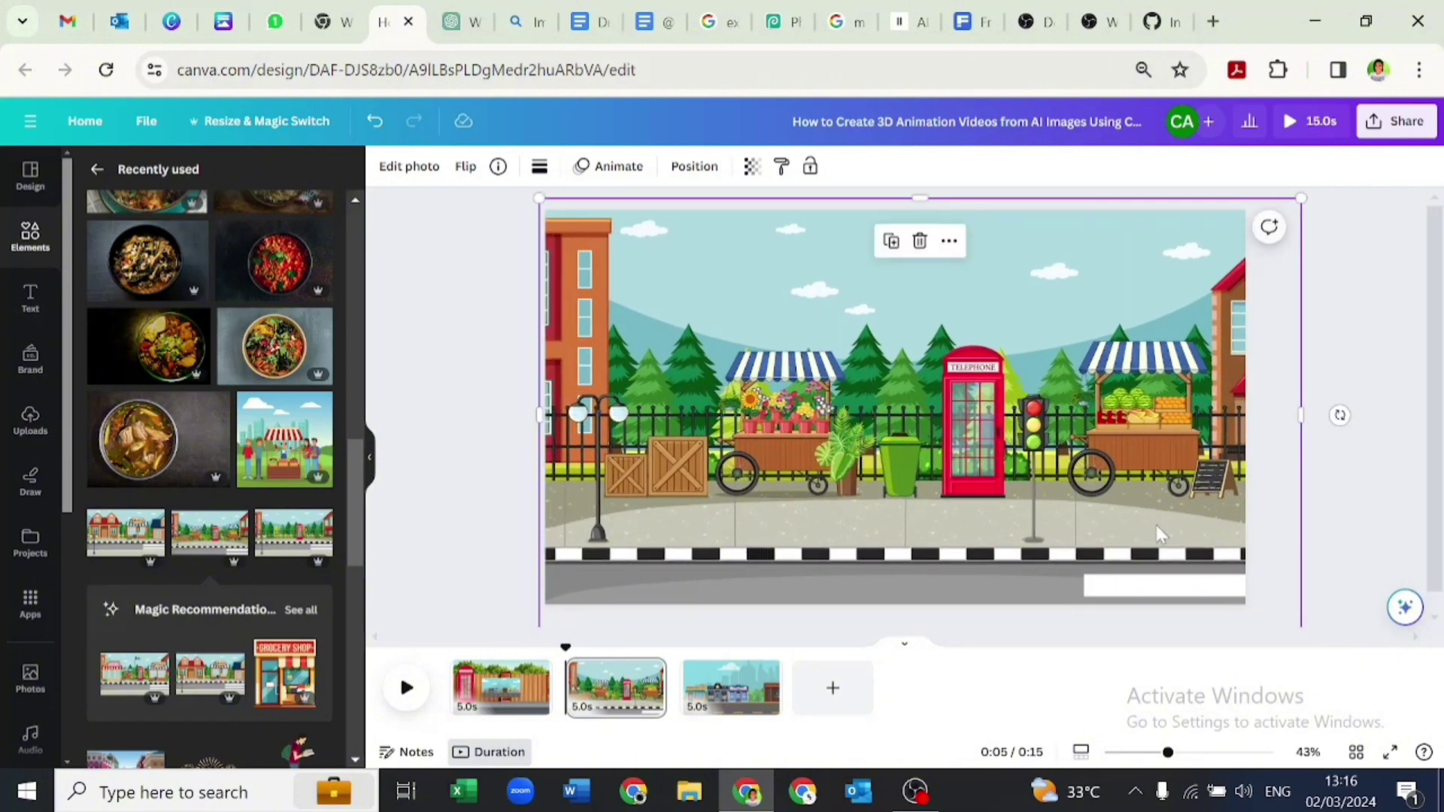
left_click(501, 688)
Step: Give the telephone-booth scene a leftward Drift animation at reduced intensity
left_click(460, 166)
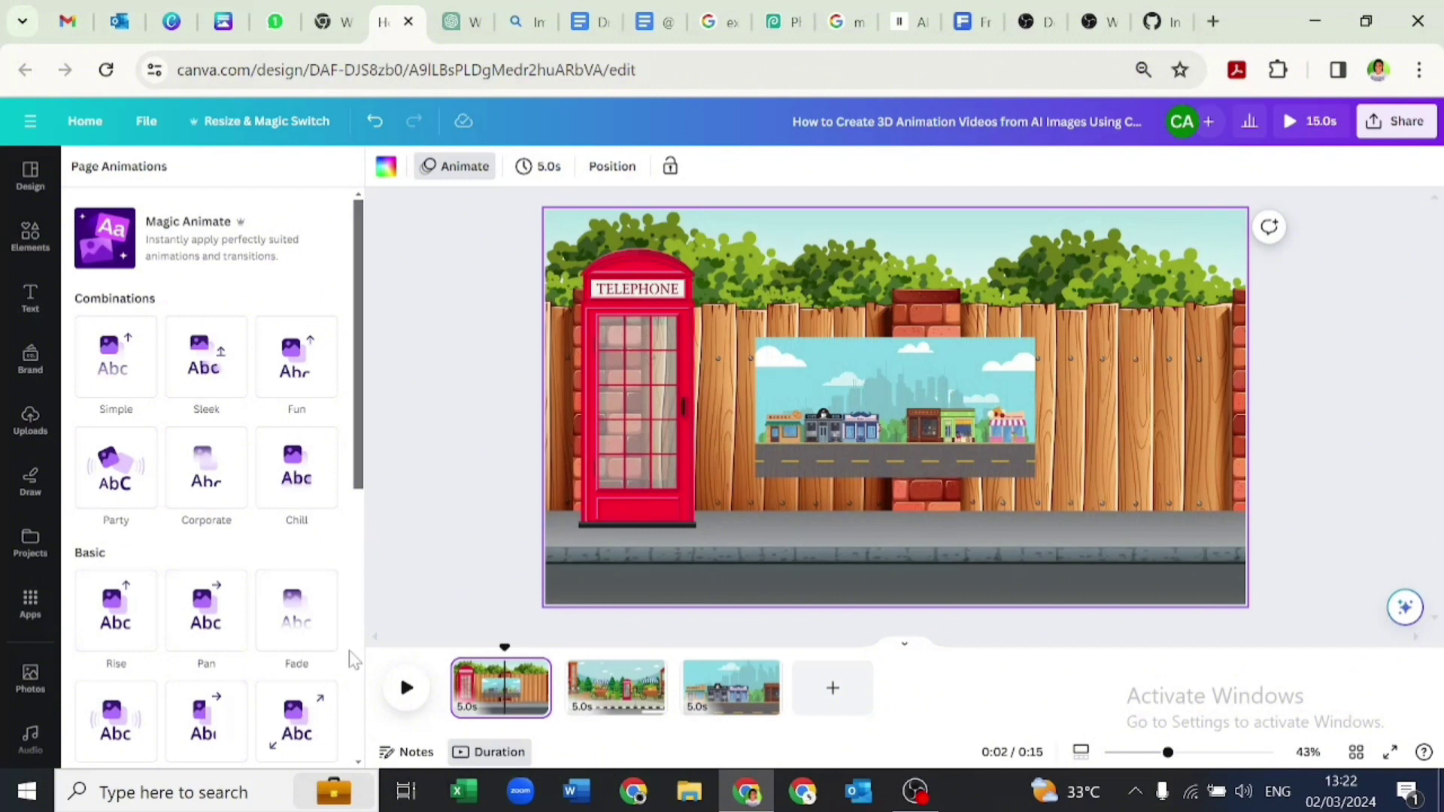
scroll(352, 660, "down", 6)
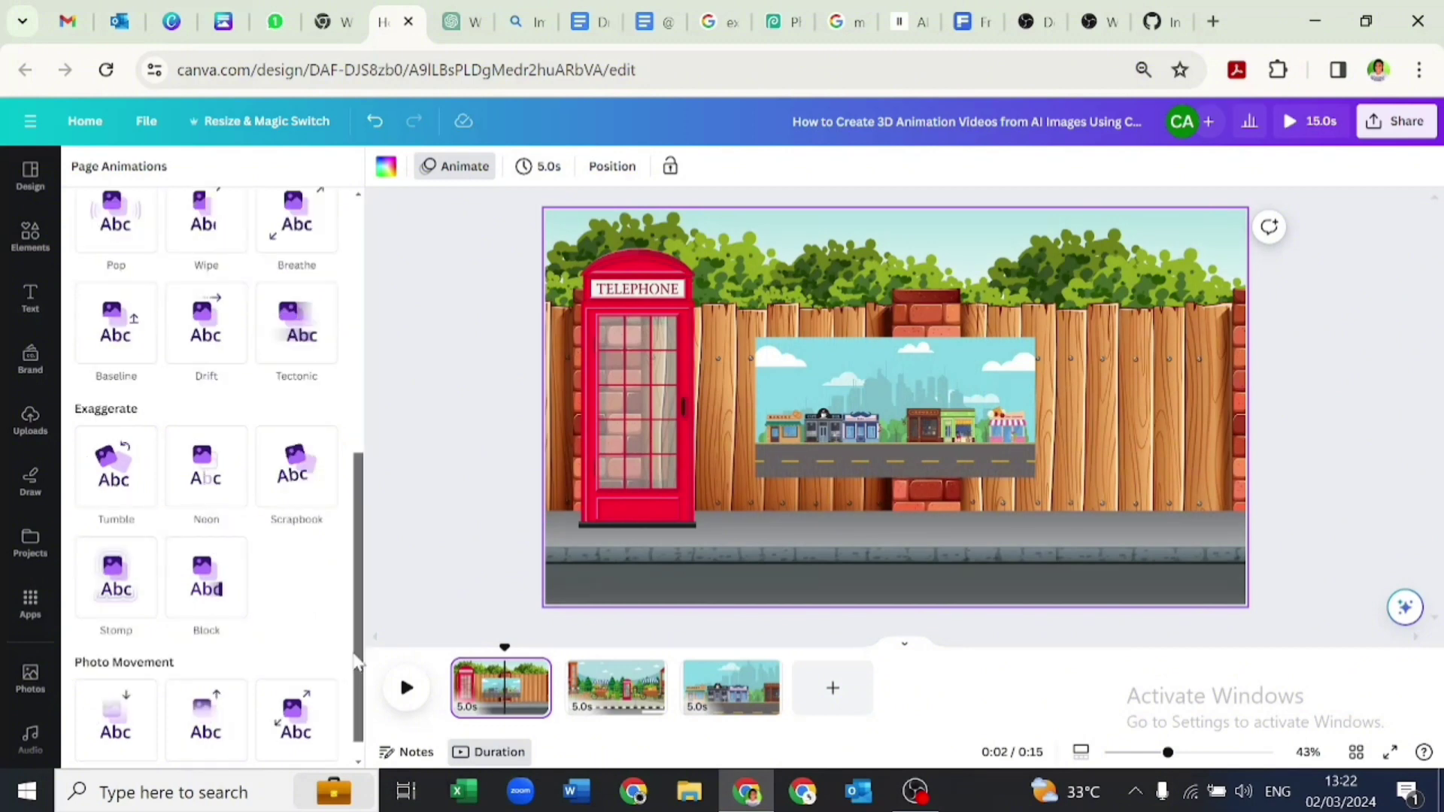
left_click(205, 328)
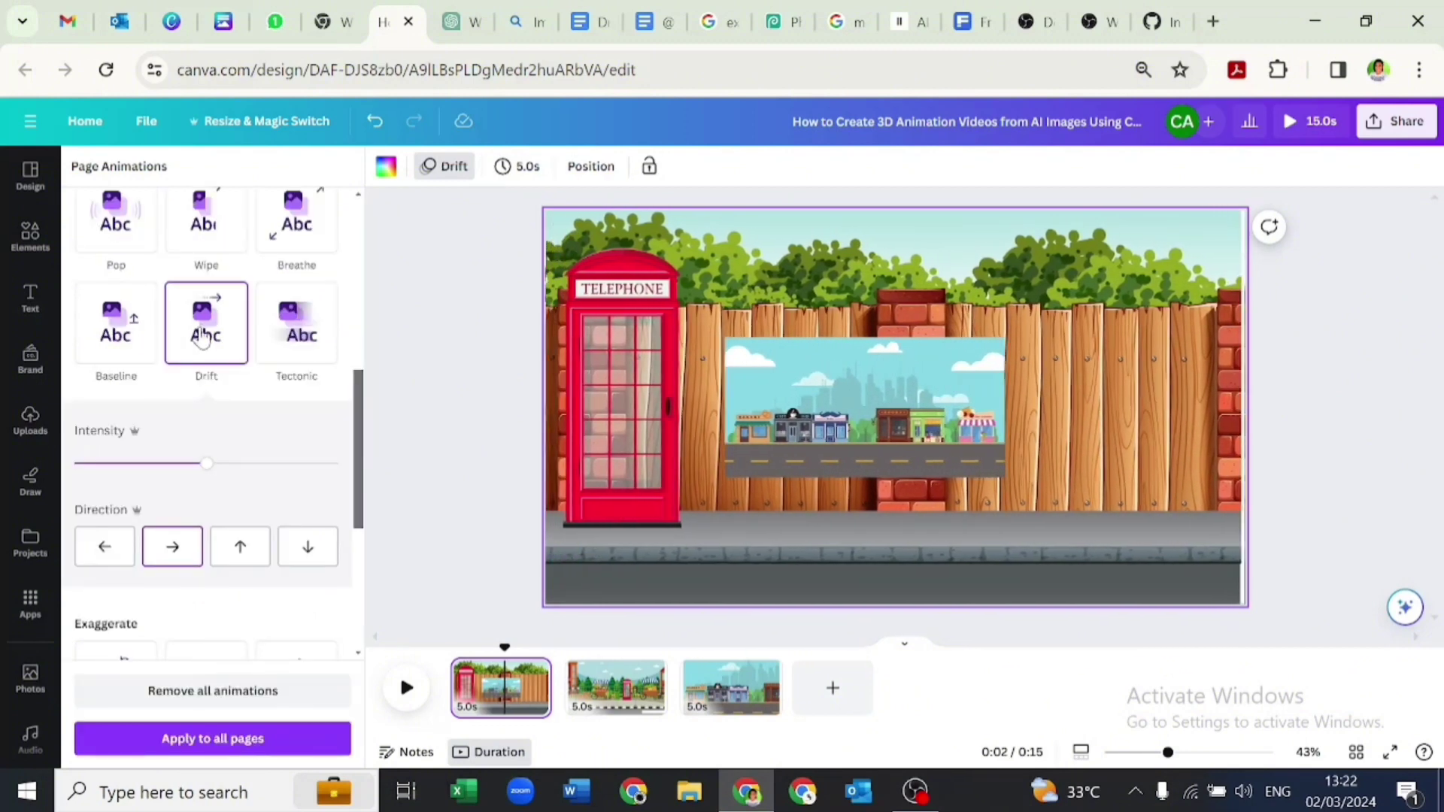
left_click(103, 549)
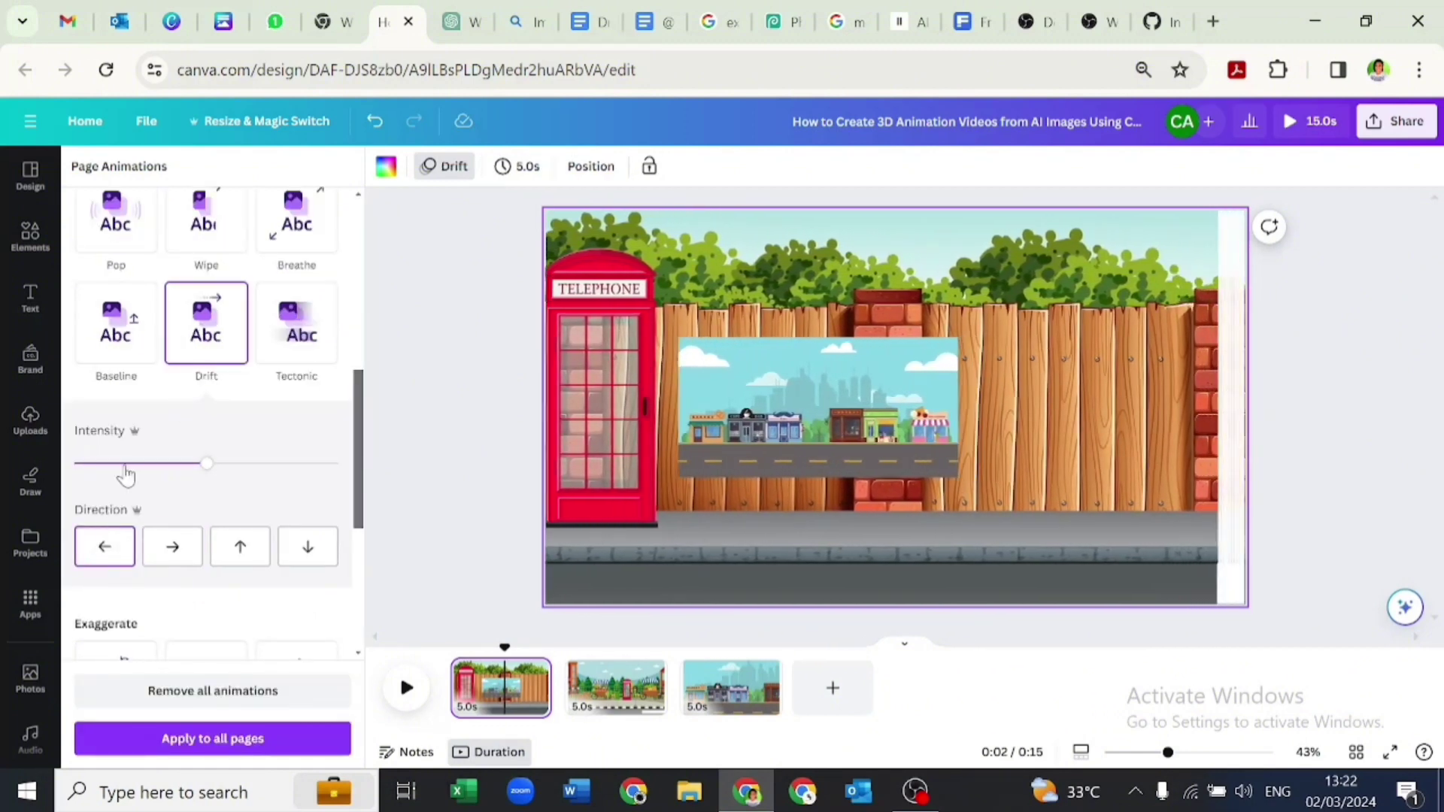
left_click_drag(122, 464, 87, 464)
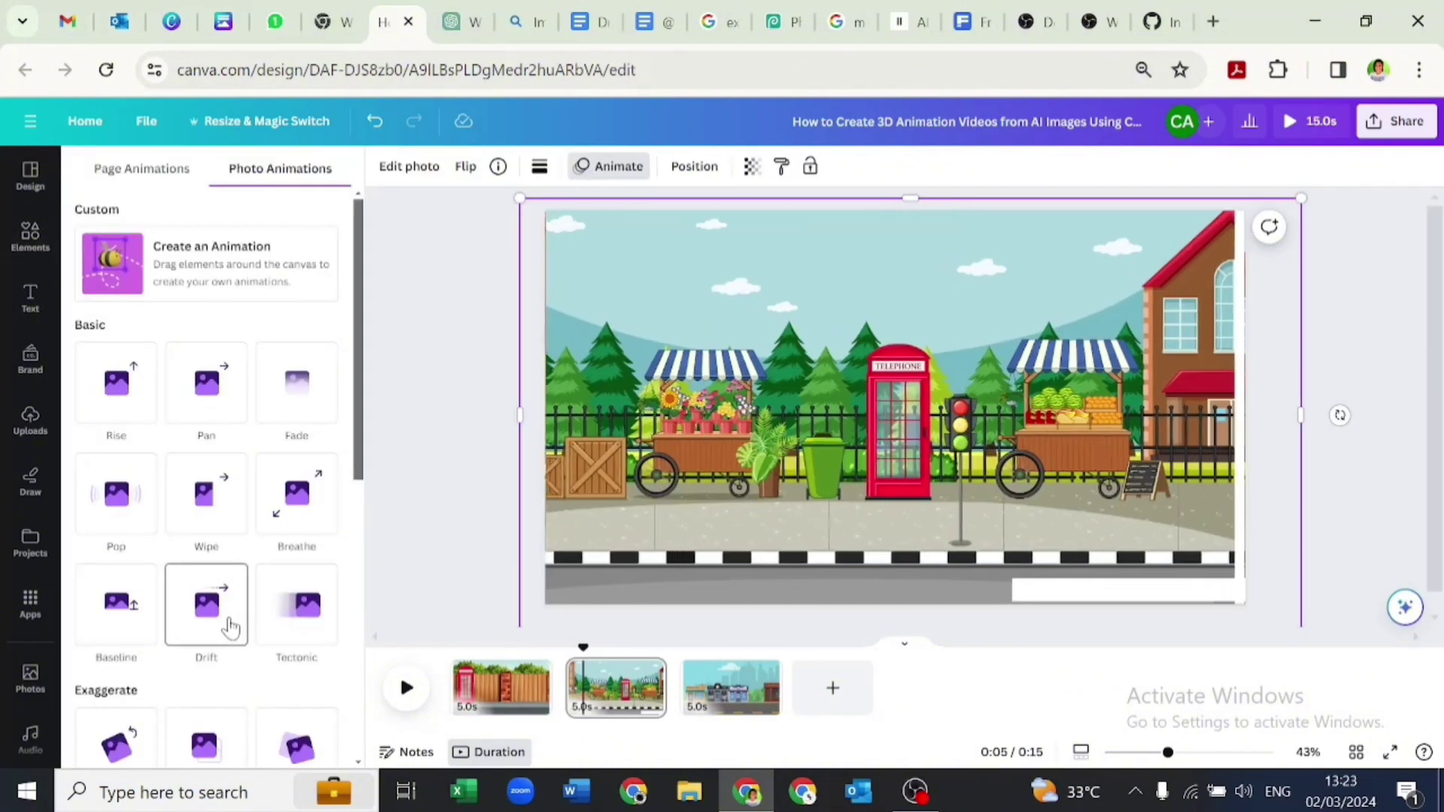
Step: Apply a leftward Drift at minimum intensity to the market street image
left_click(231, 626)
left_click(105, 674)
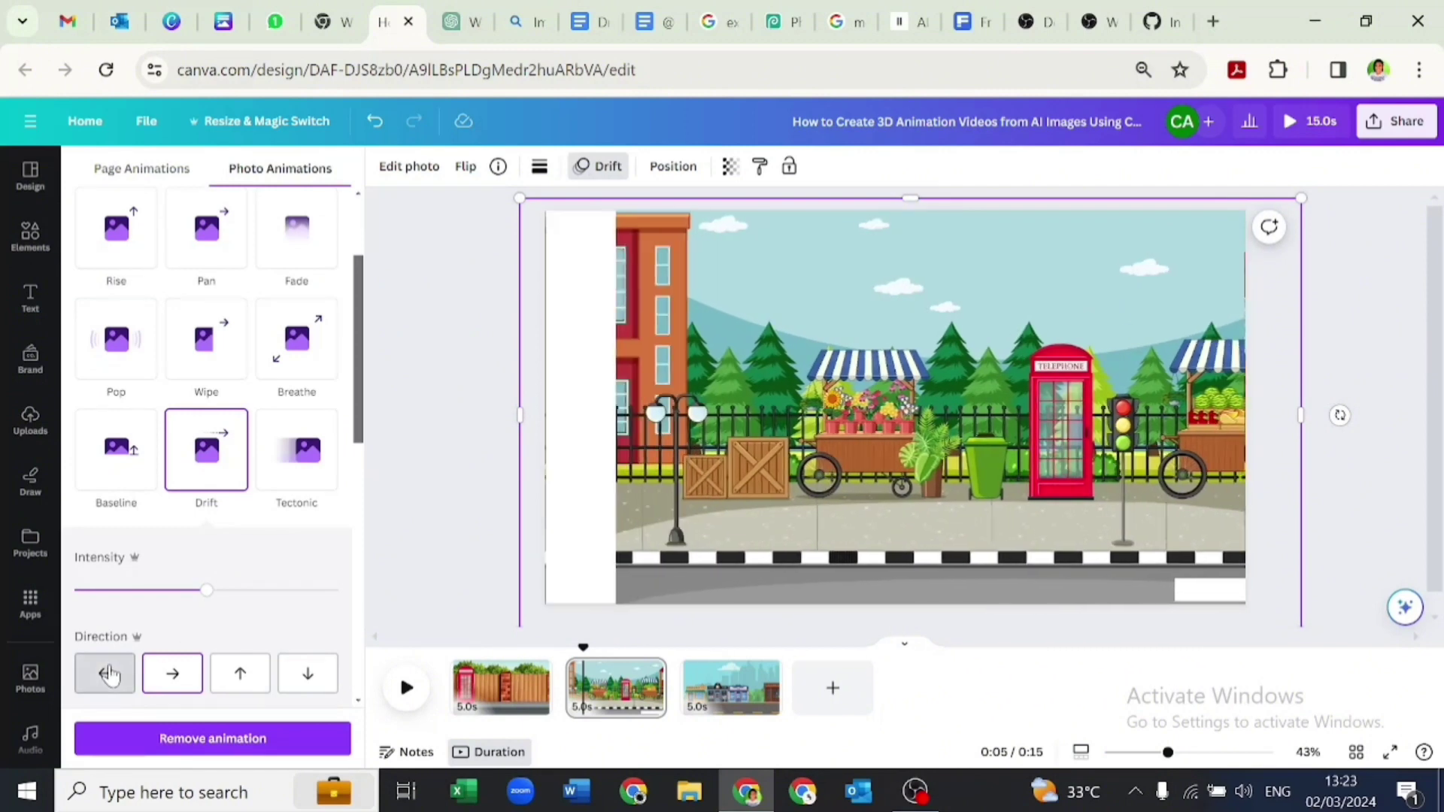
left_click_drag(110, 598, 75, 598)
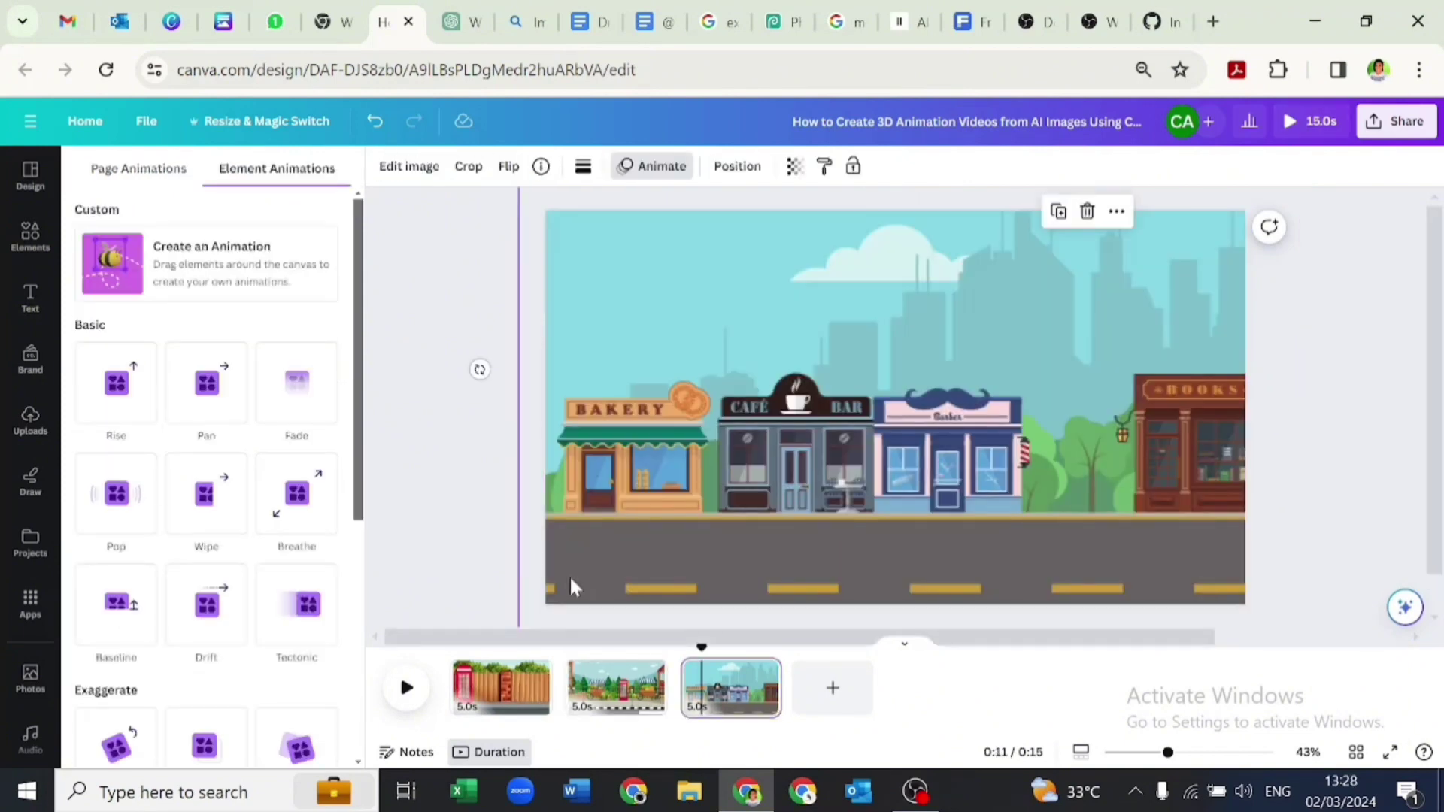
scroll(1242, 384, "down", 5)
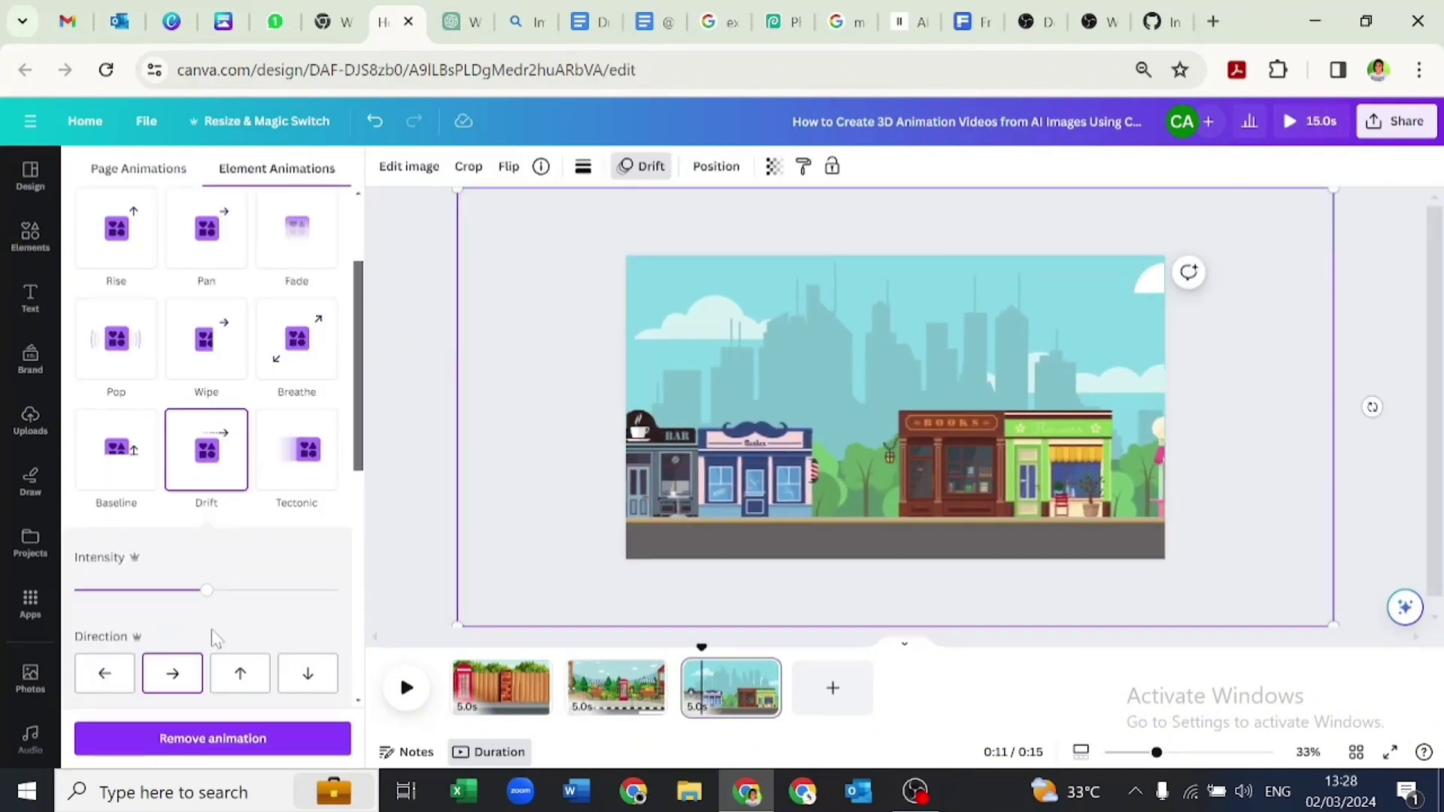
Step: Set the city street's Drift leftward, then search Elements for 'walking' graphics
left_click(104, 673)
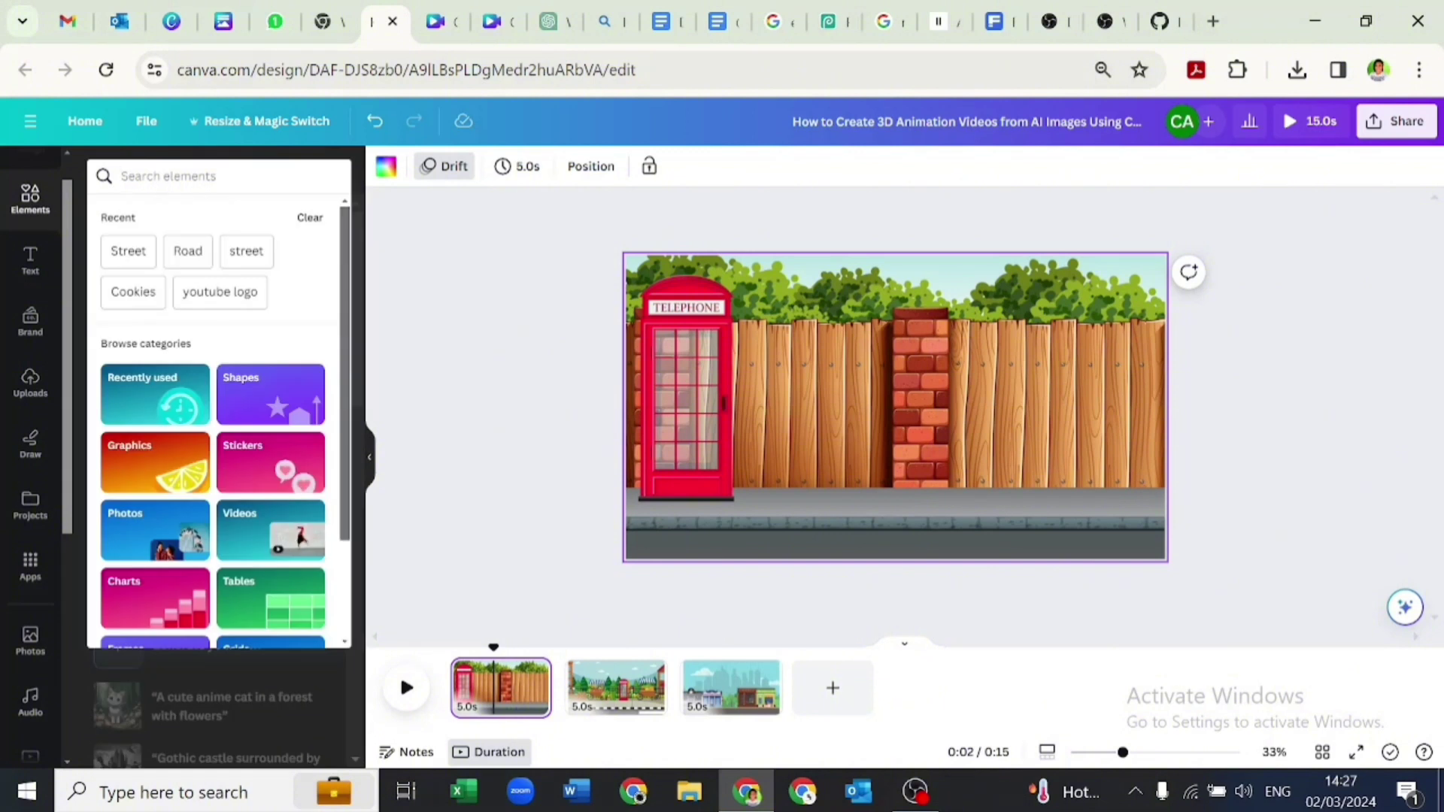
type("w")
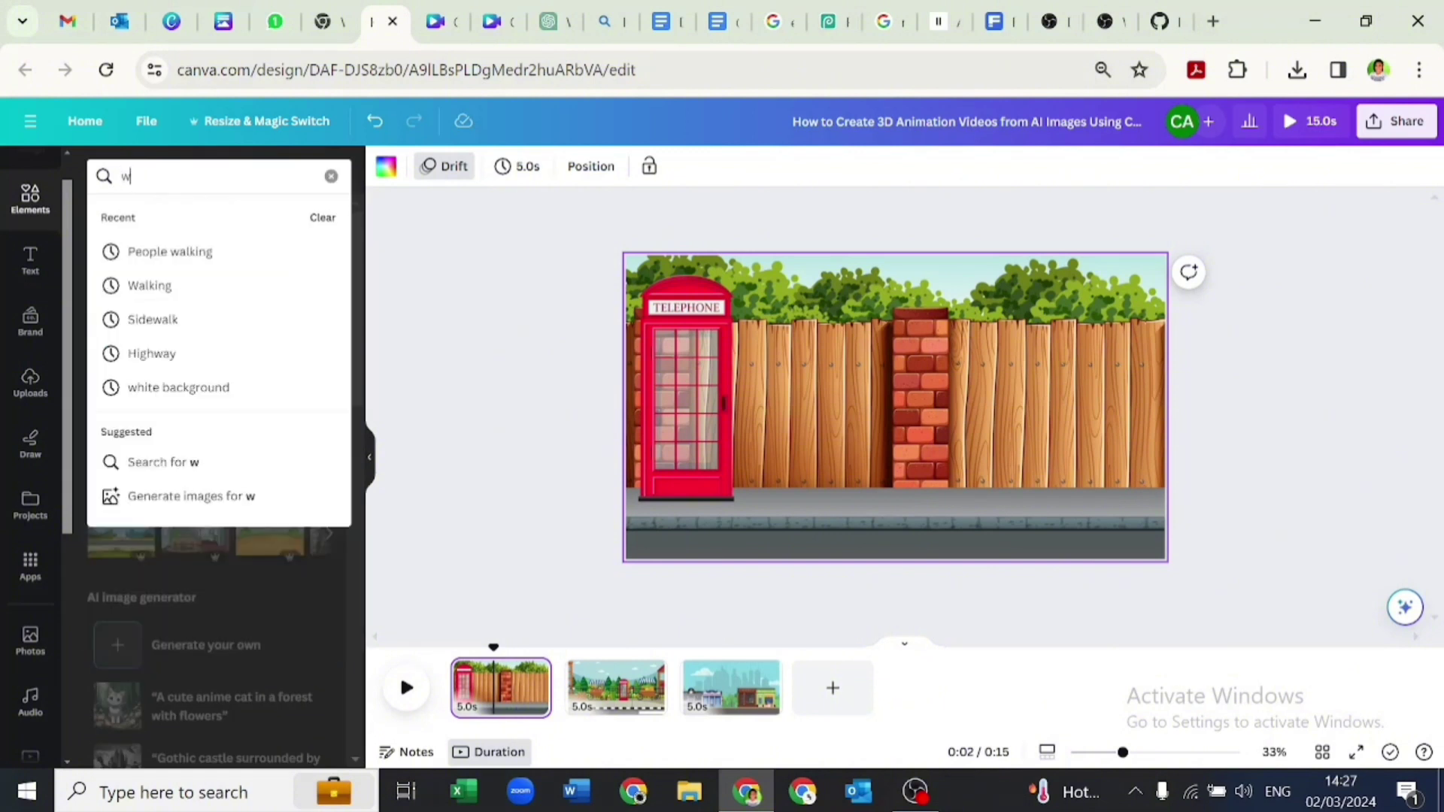
type("alking")
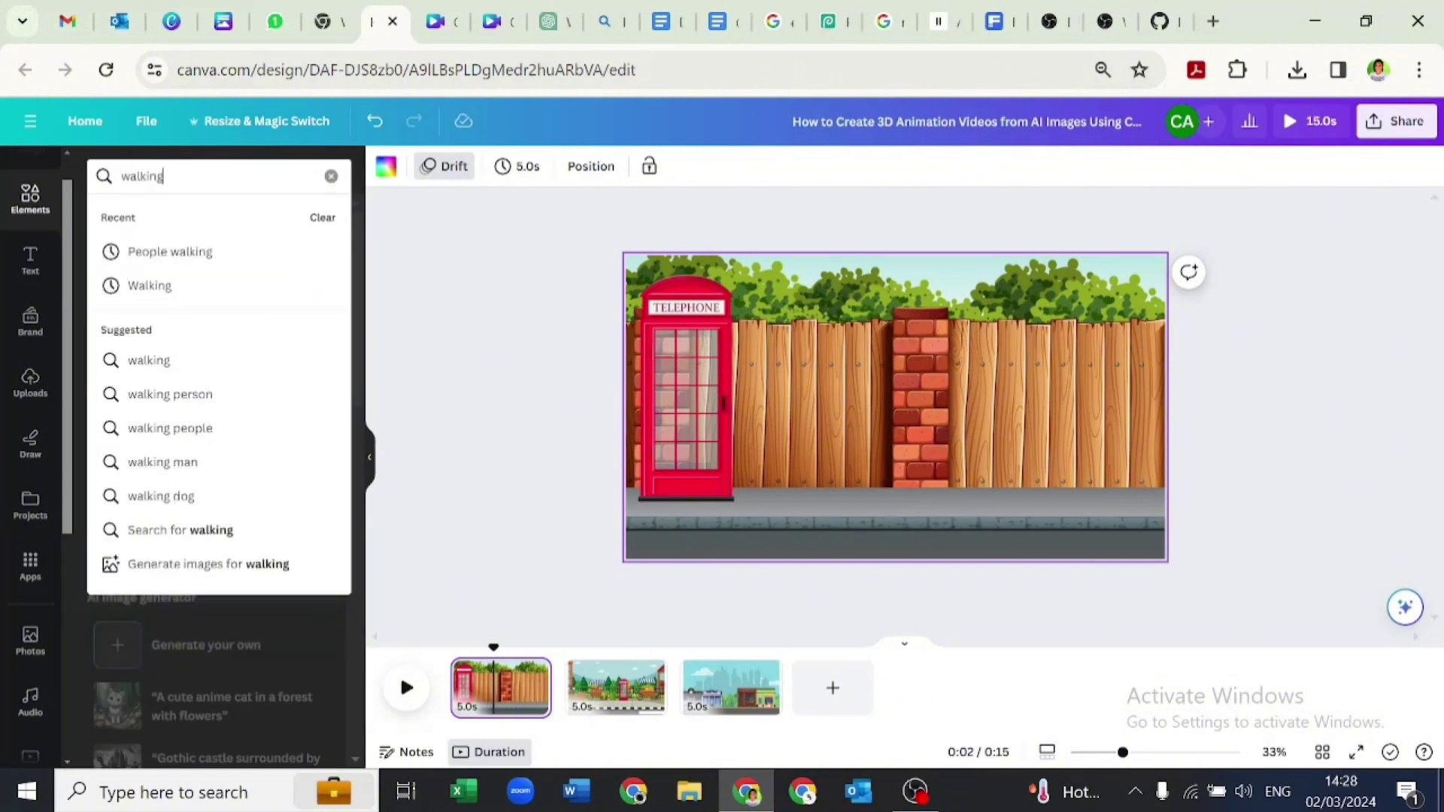
key("Return")
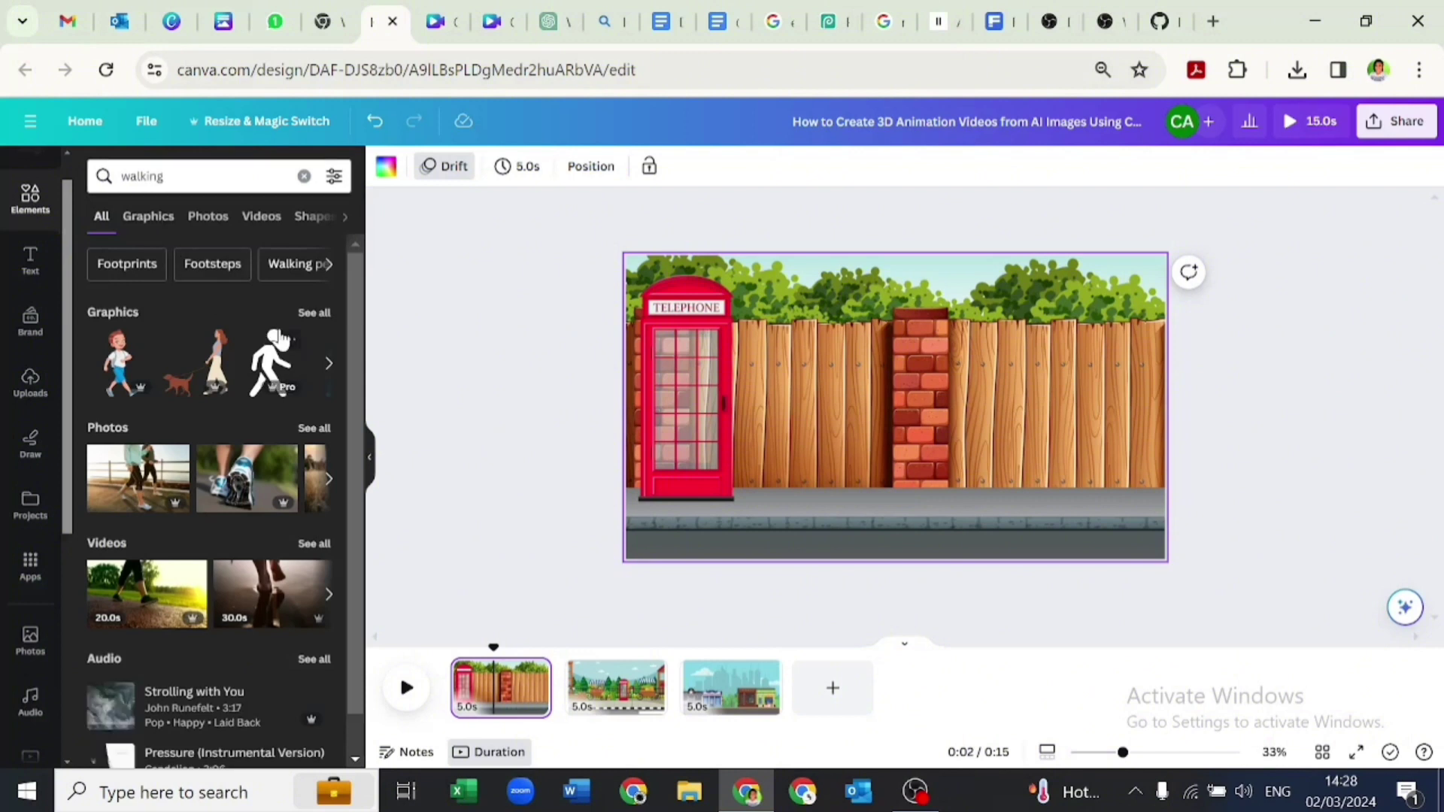
left_click(311, 315)
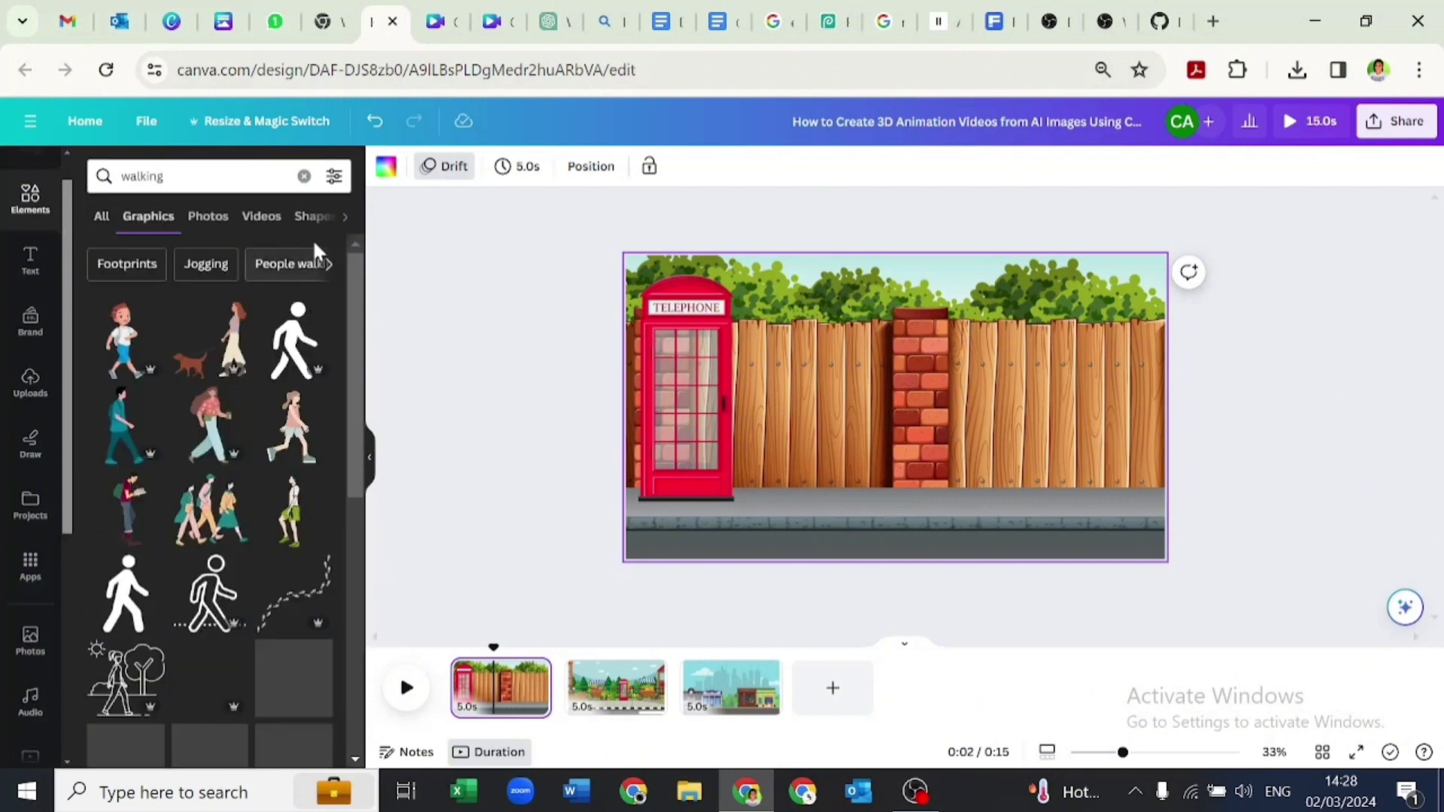
Step: Filter the results to animated graphics and add the umbrella woman to page 1
left_click(334, 176)
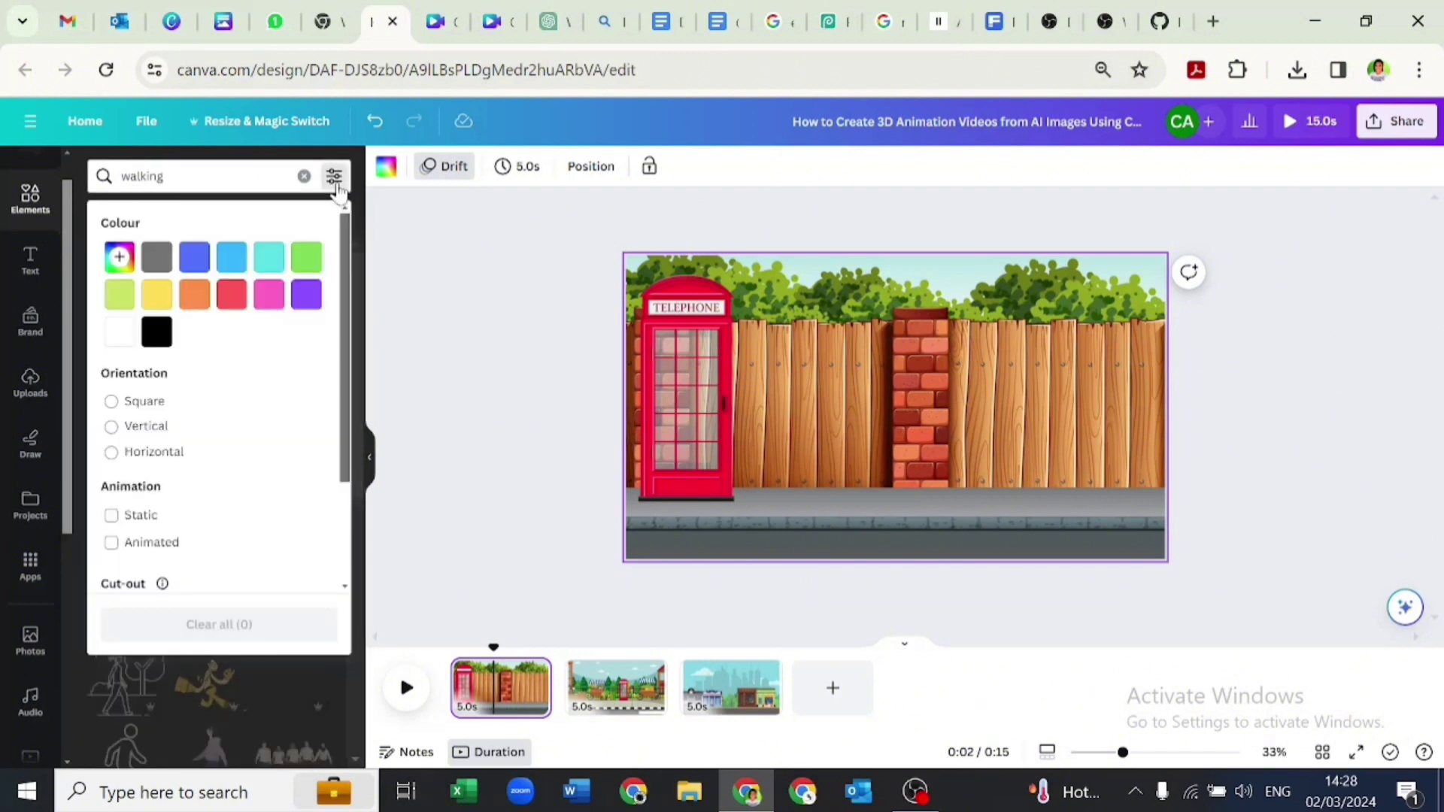
left_click(112, 543)
left_click(407, 409)
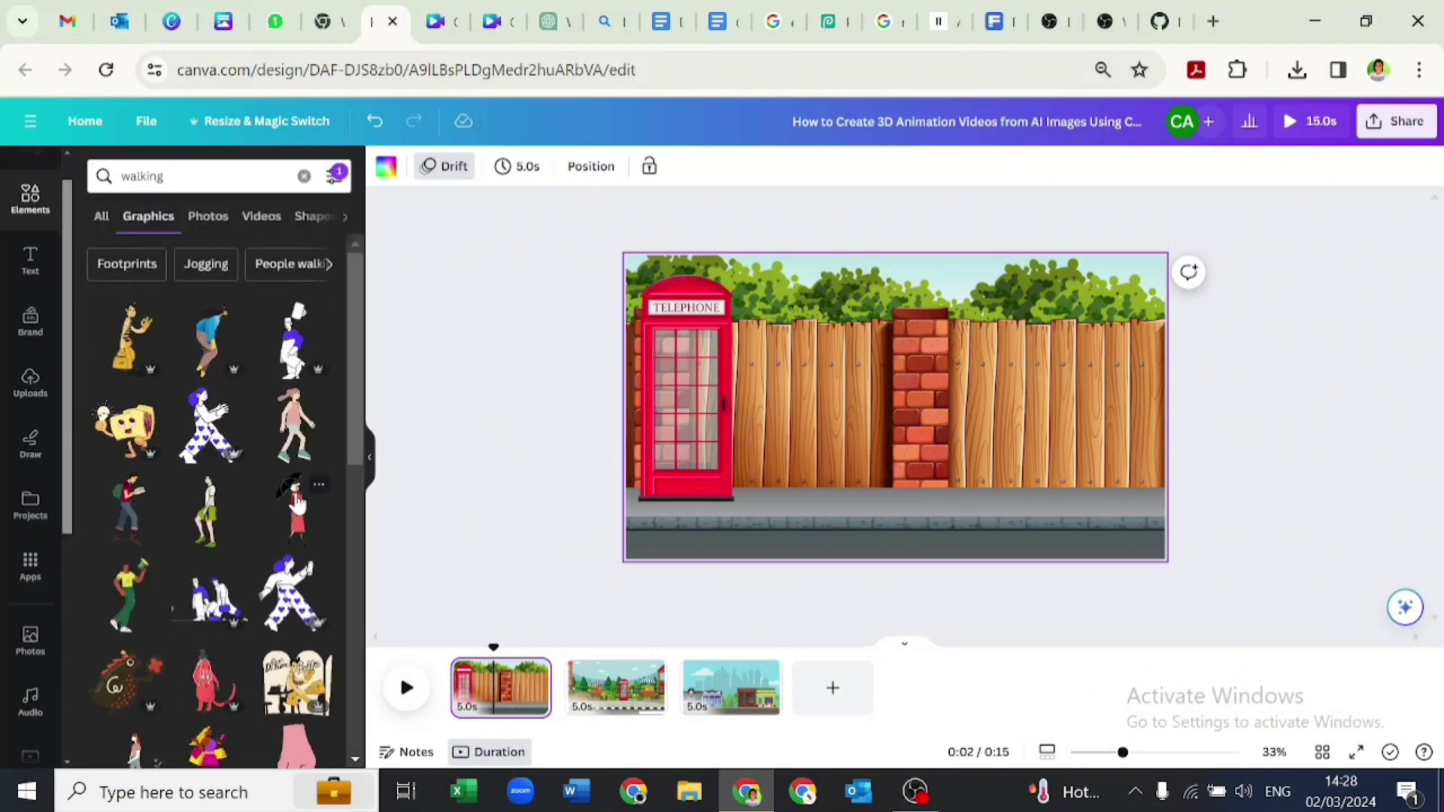
left_click(299, 502)
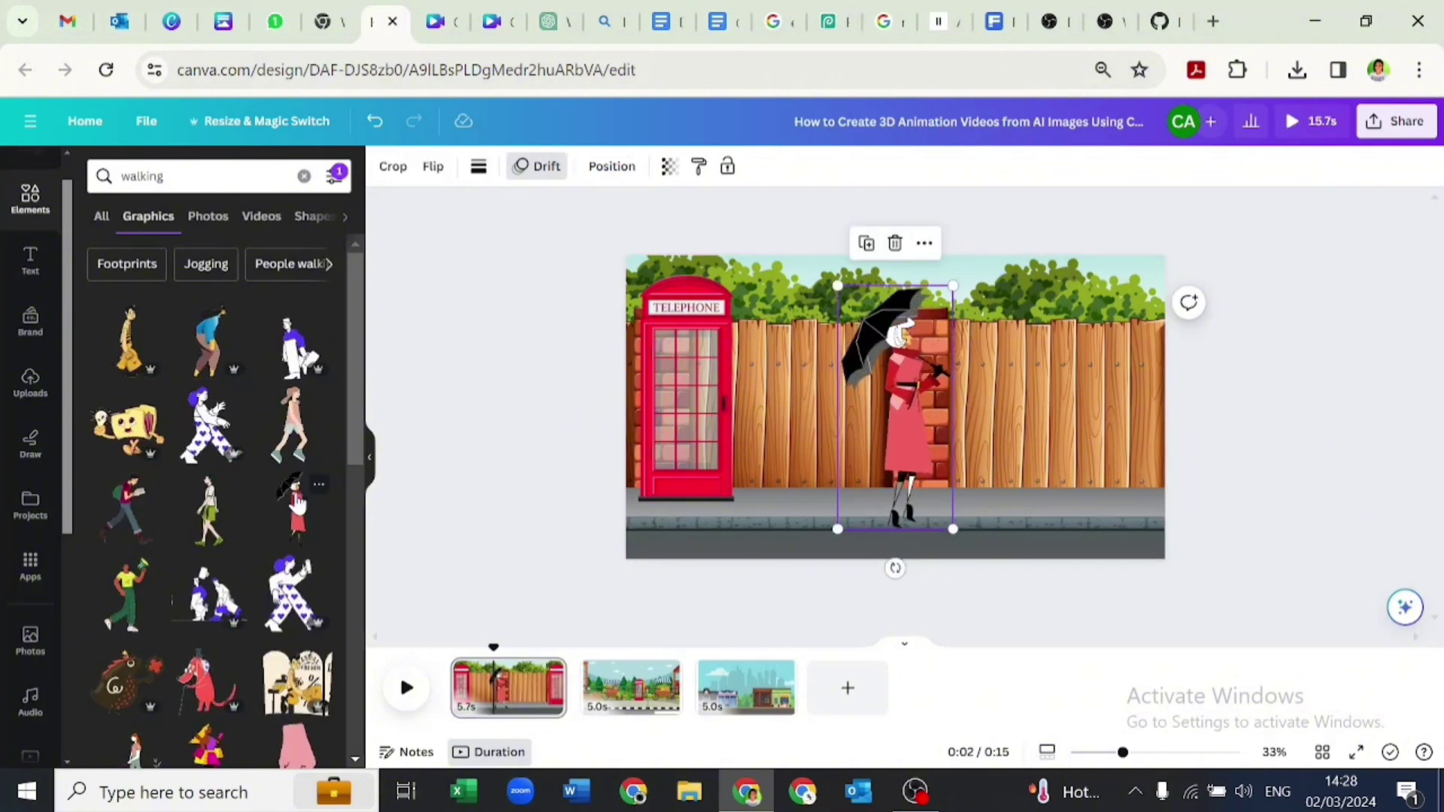
Step: Add a square with R, set its transparency to 0, and drag it right of the woman
key("r")
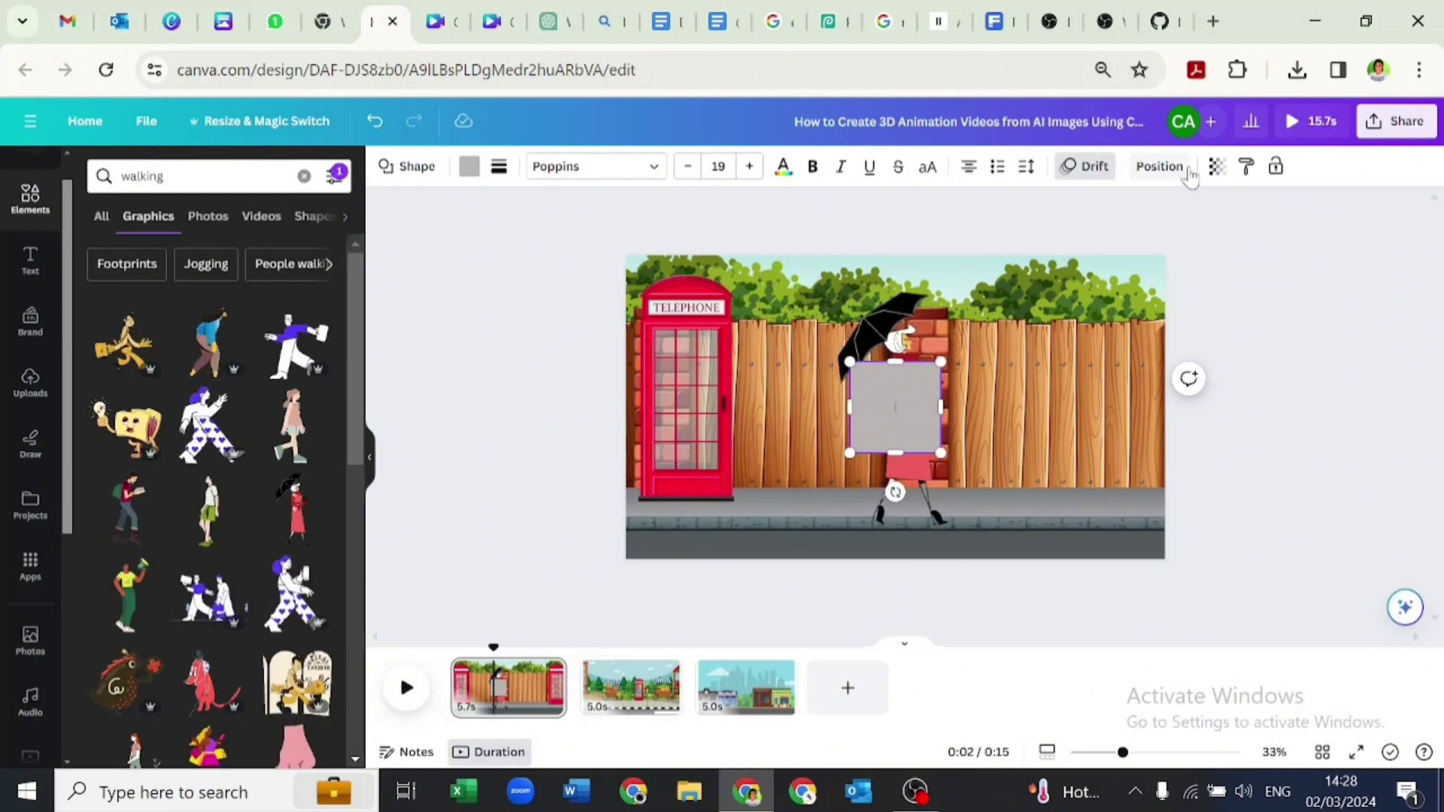
left_click(1213, 168)
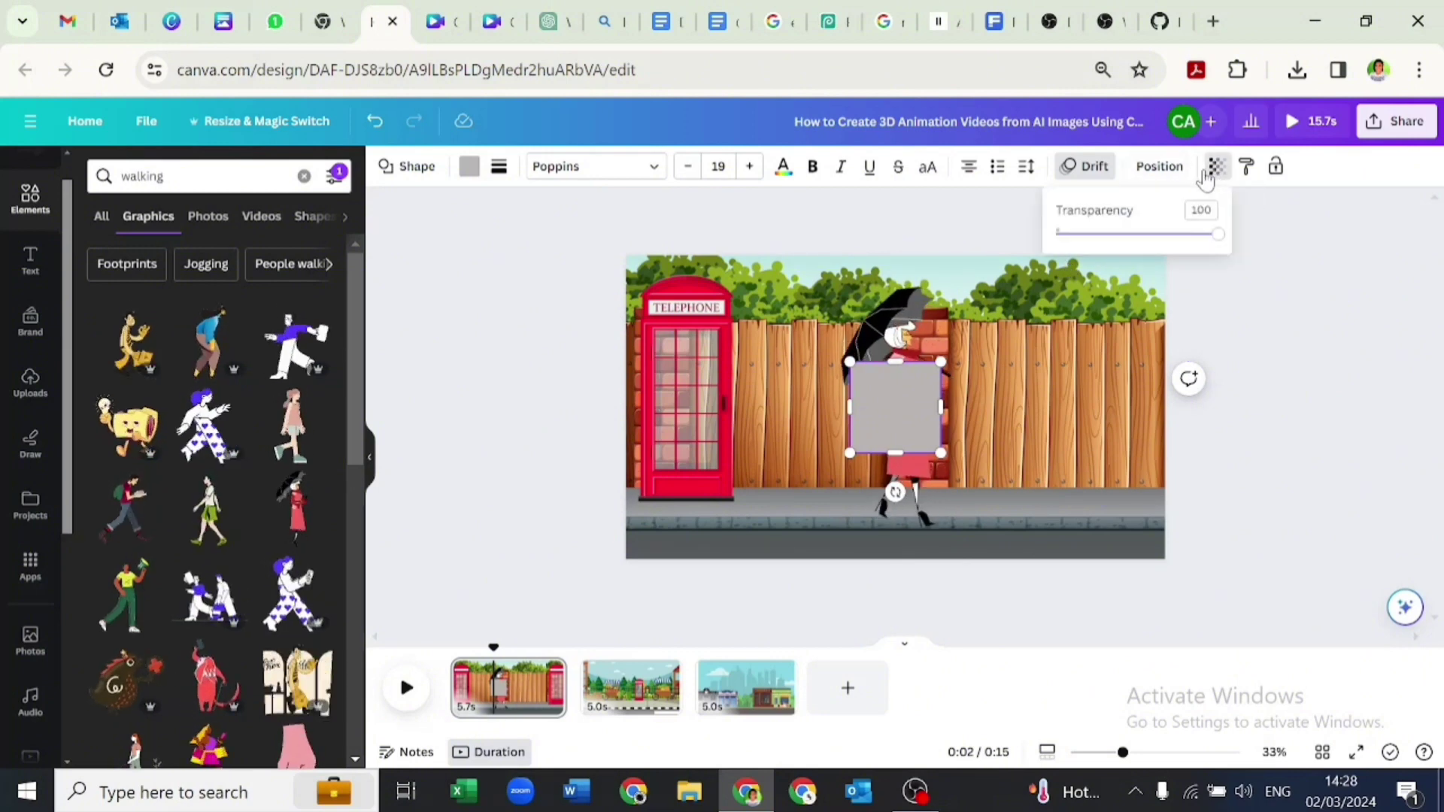
left_click(1202, 210)
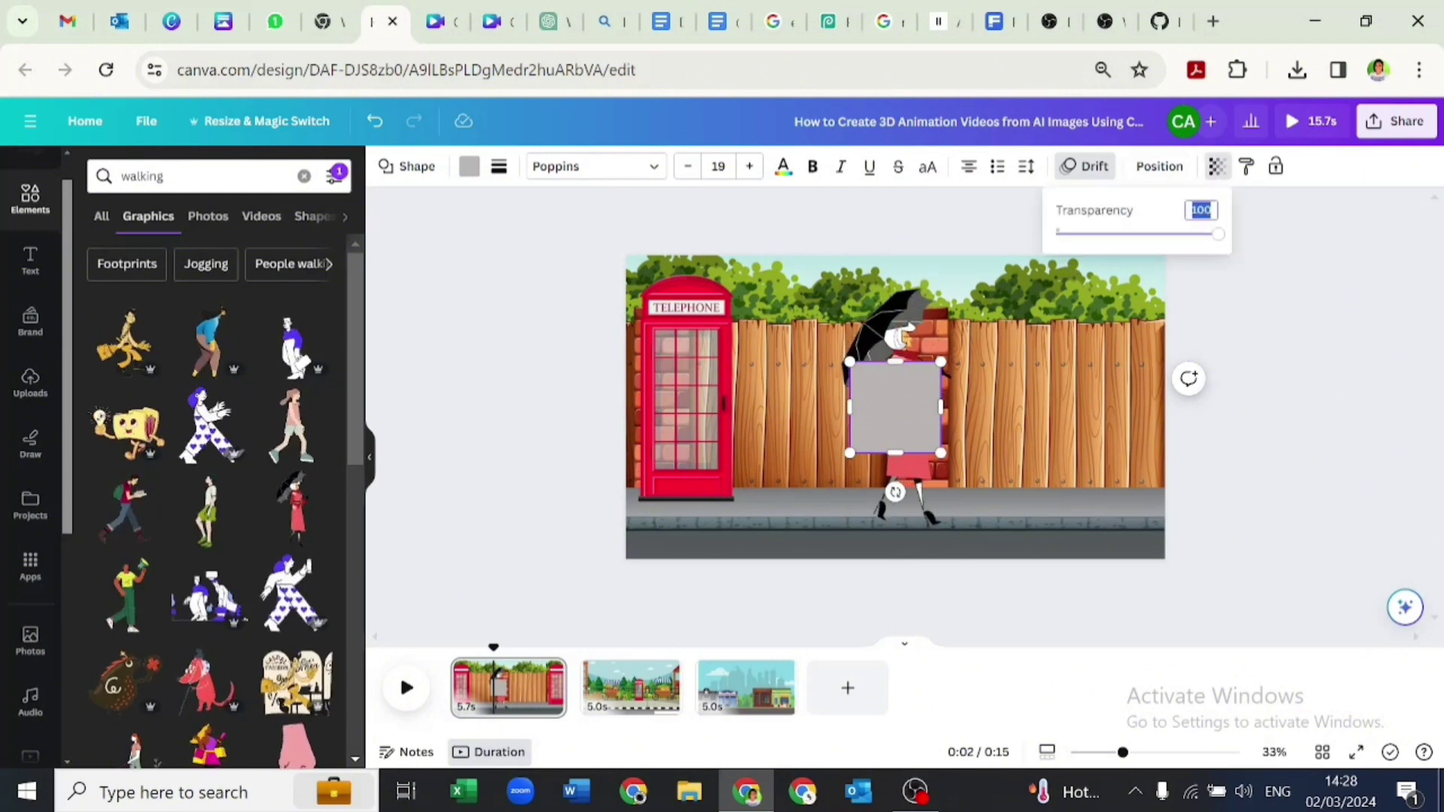
type("0")
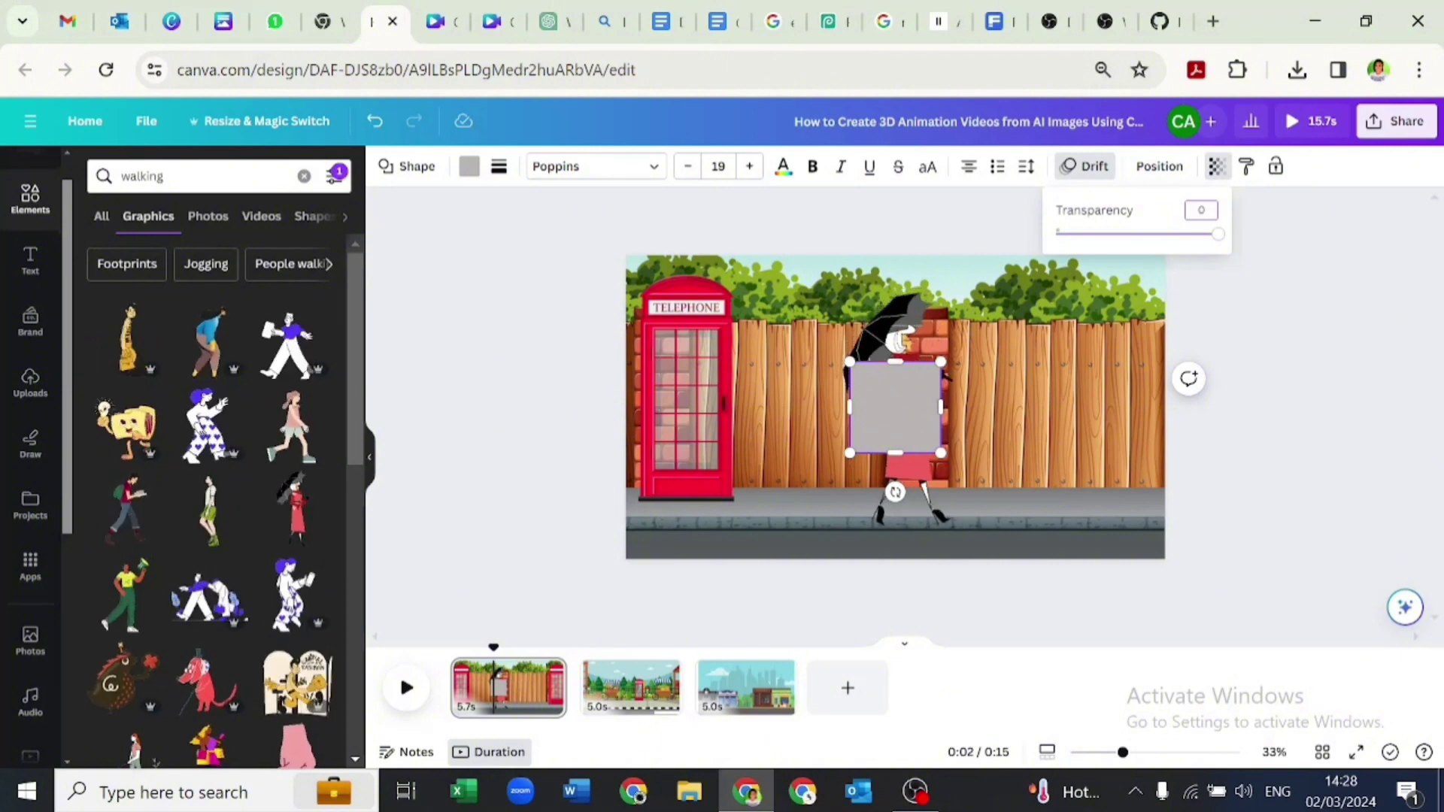
key("Return")
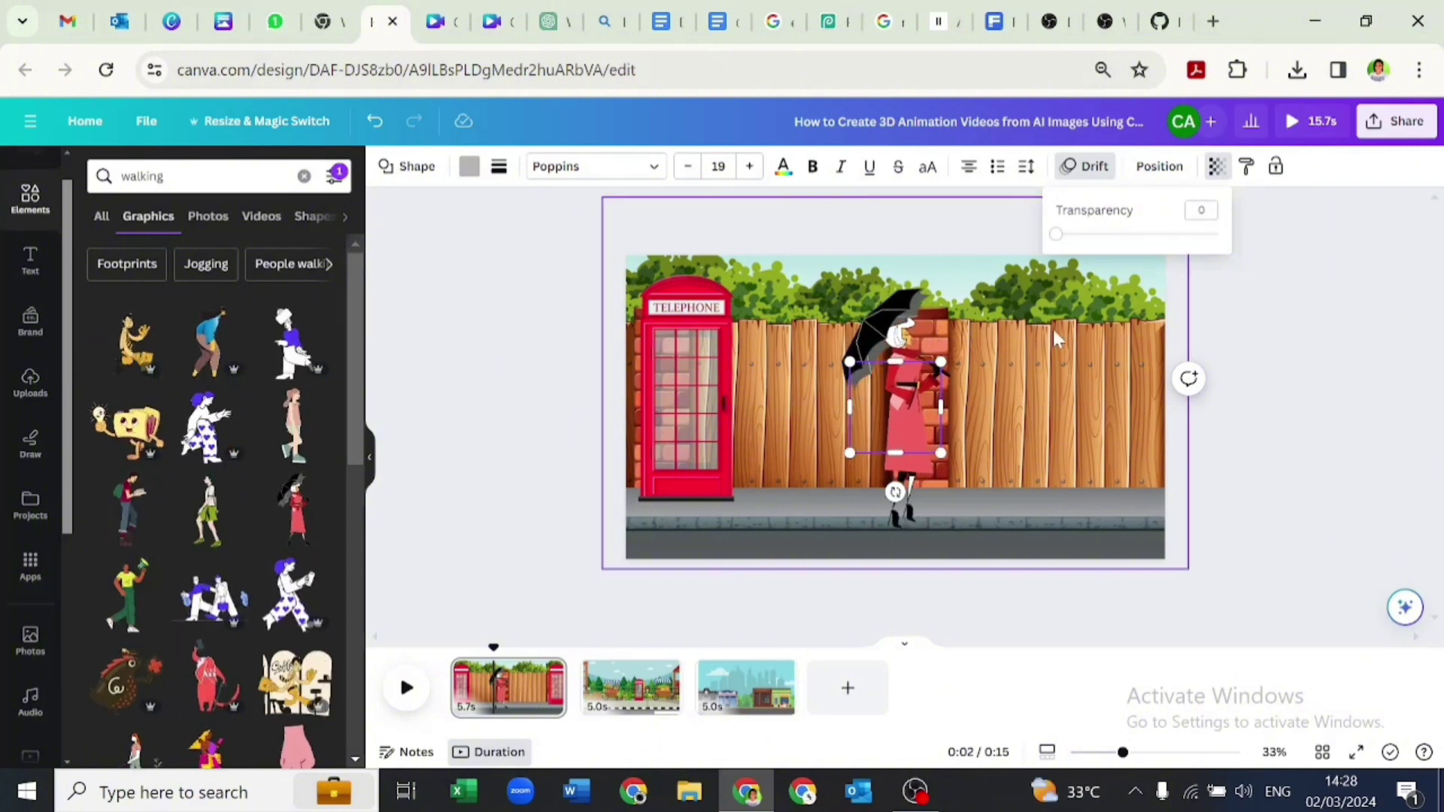
left_click_drag(870, 424, 961, 499)
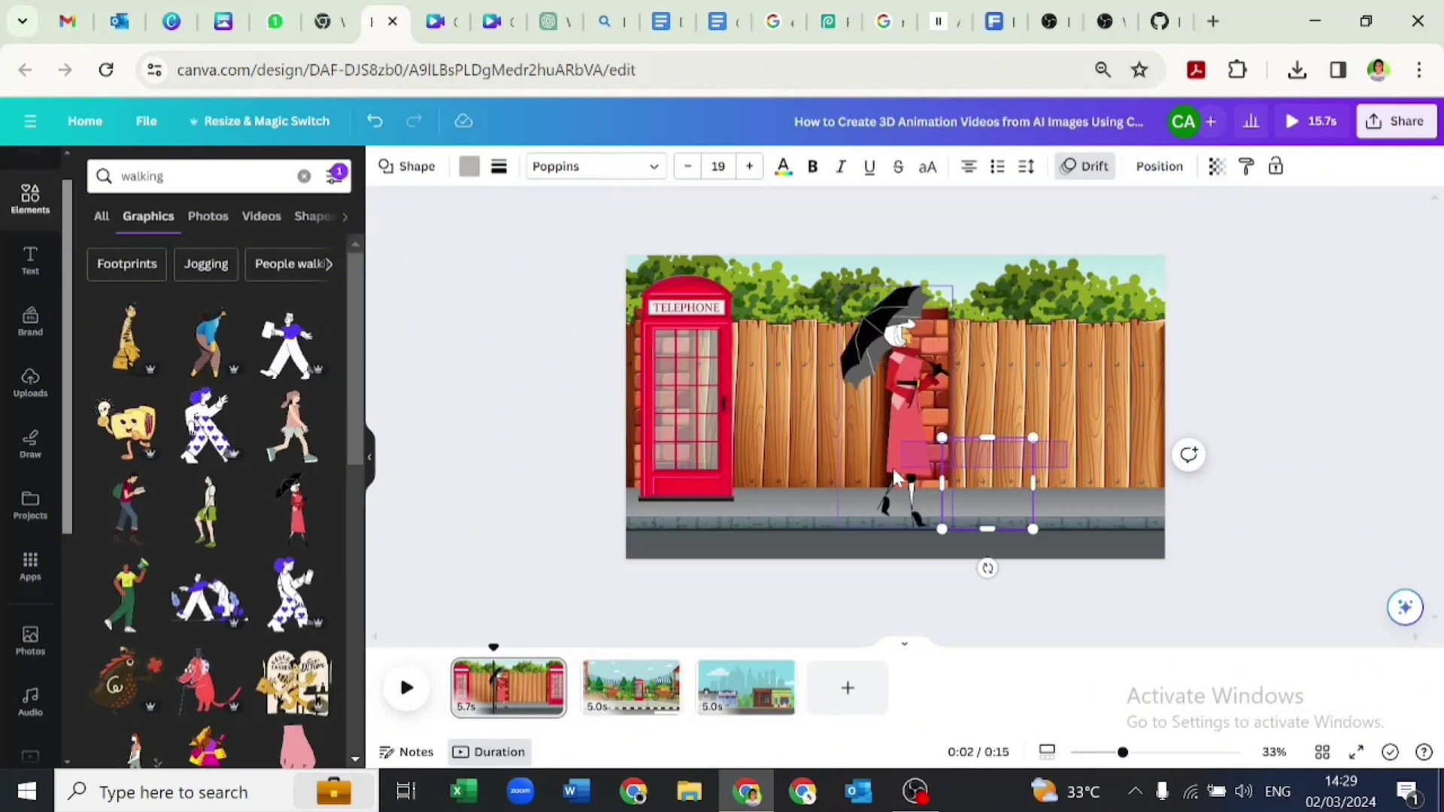
Step: Group the umbrella woman with the transparent square and drag the group off the left edge
left_click(860, 467, "shift")
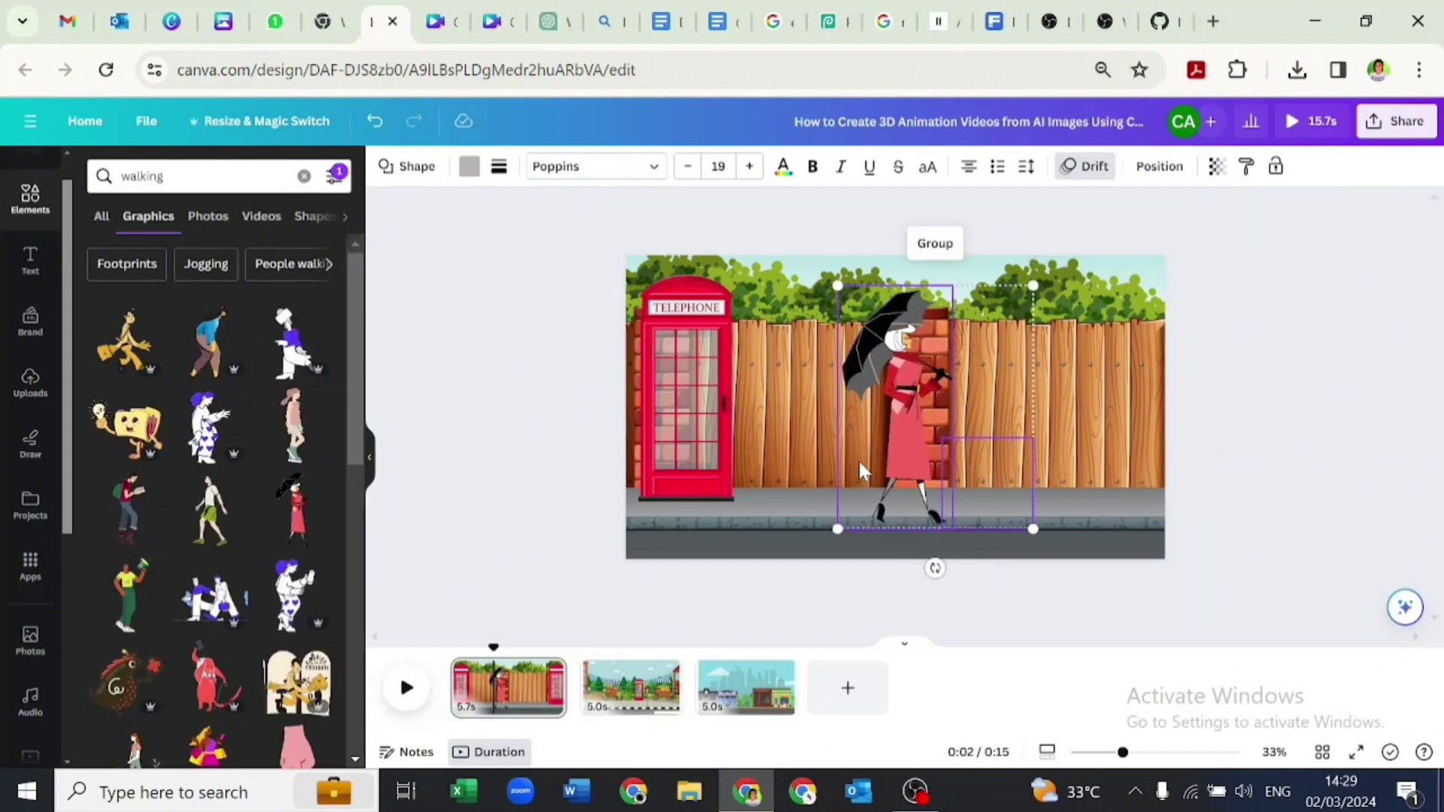
left_click(933, 244)
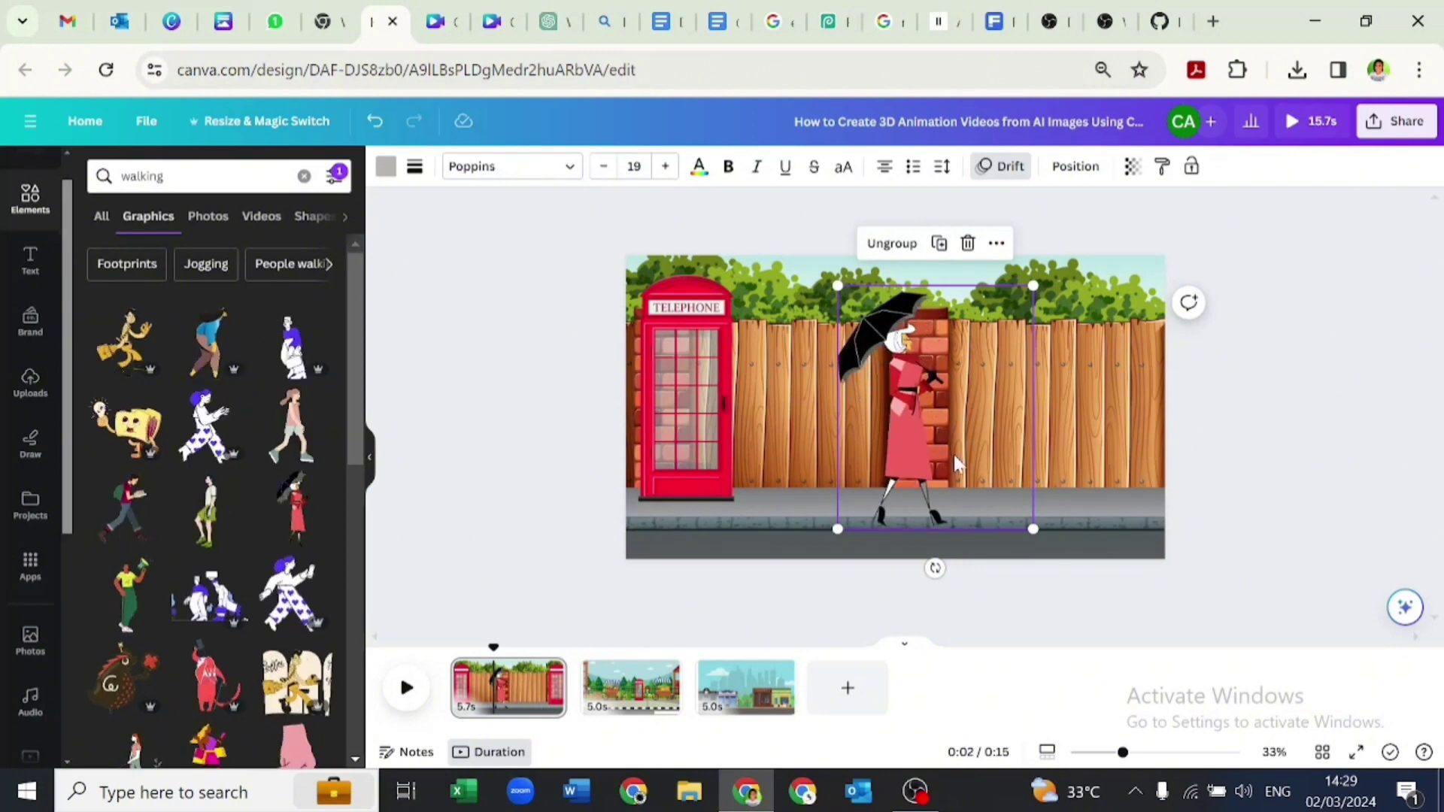
left_click_drag(935, 465, 585, 482)
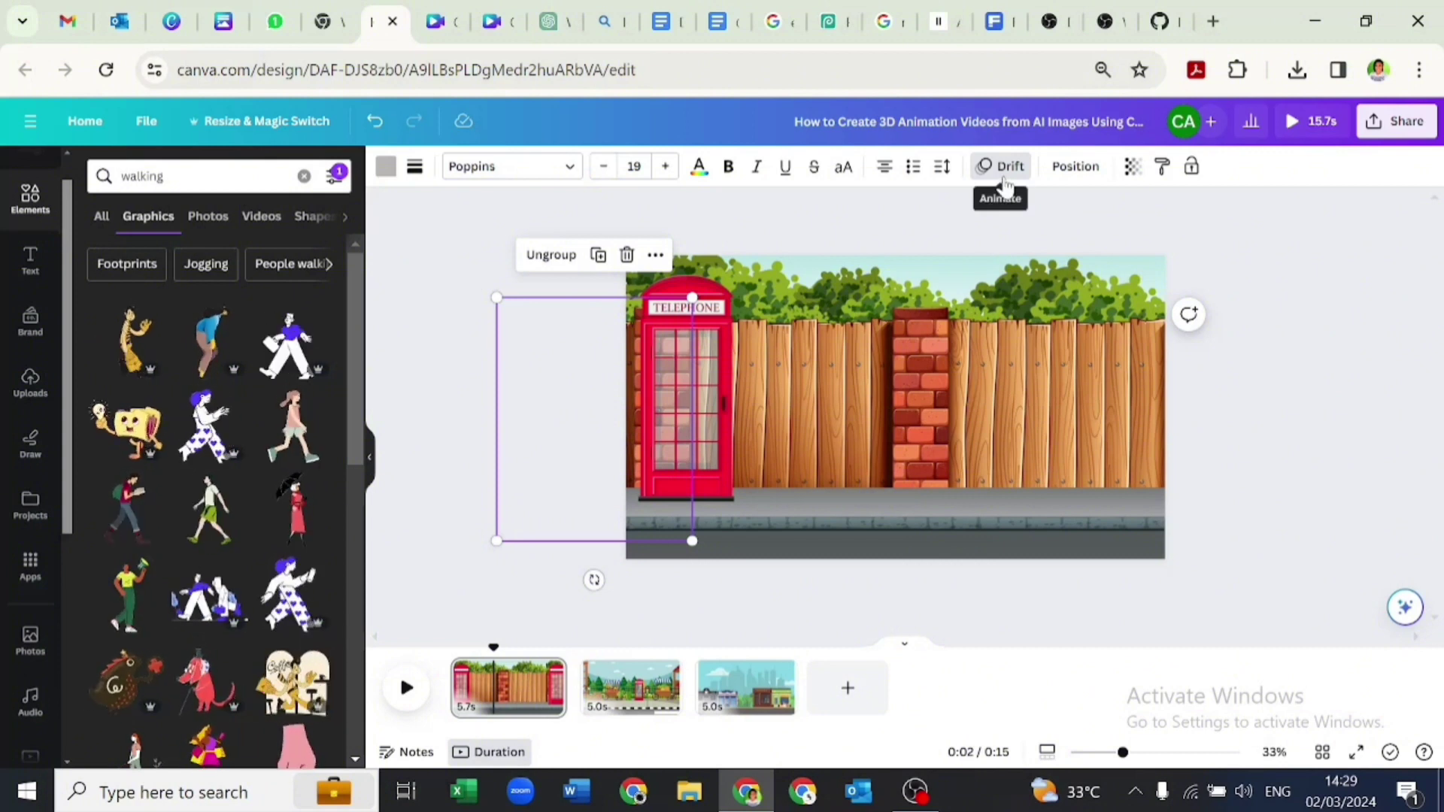
Step: Record a custom motion path dragging the group right across the scene, with Steady movement
left_click(1005, 178)
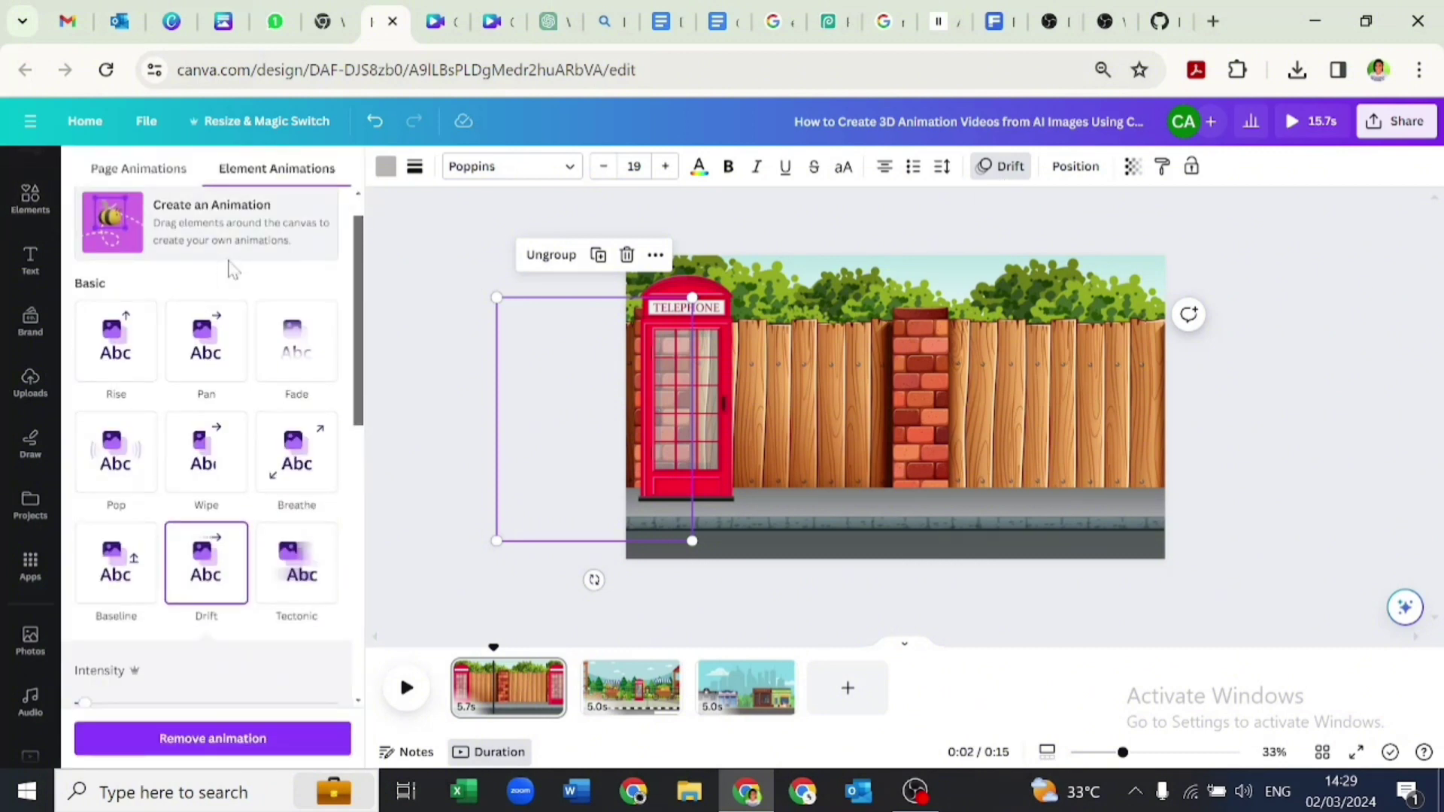
left_click(236, 260)
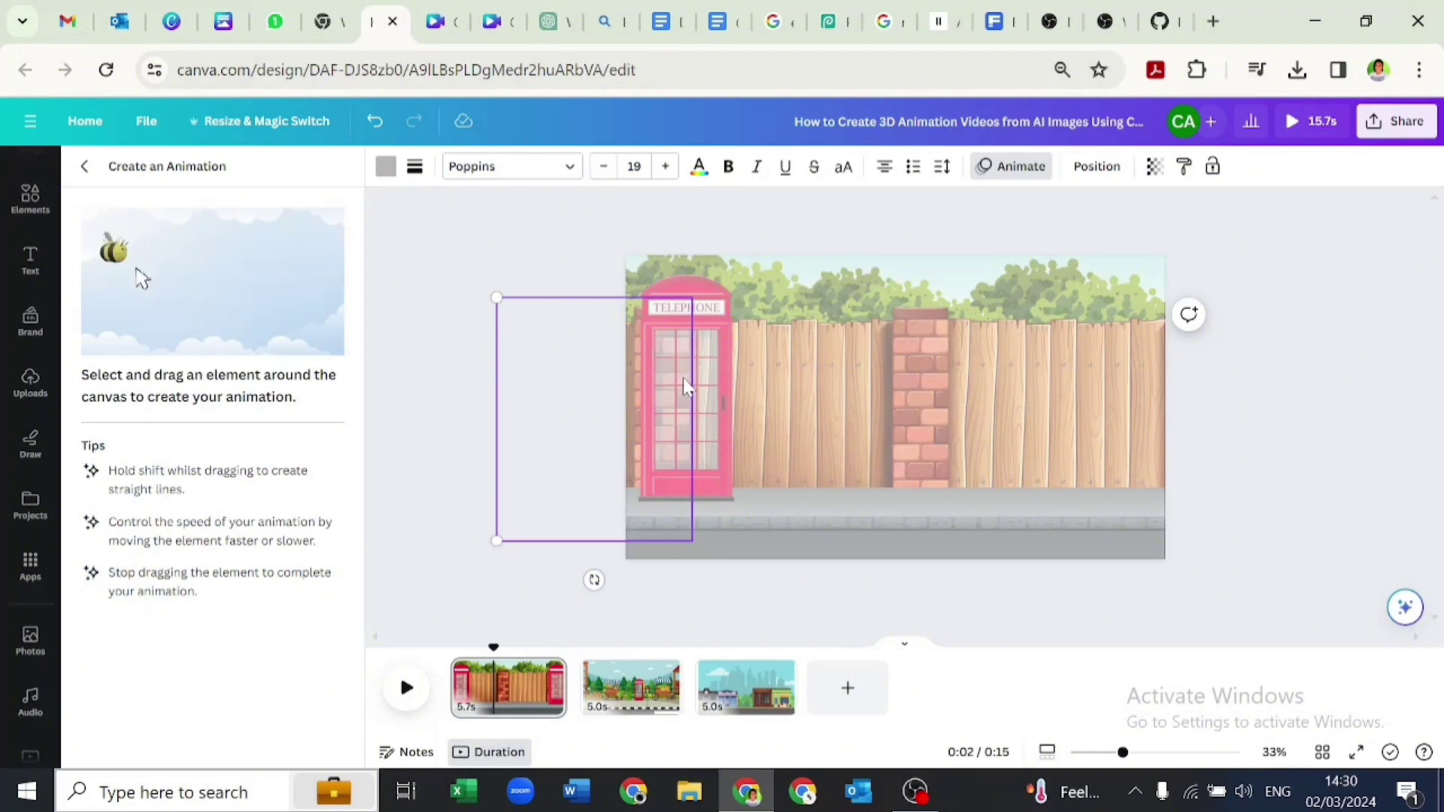
left_click_drag(769, 393, 818, 397)
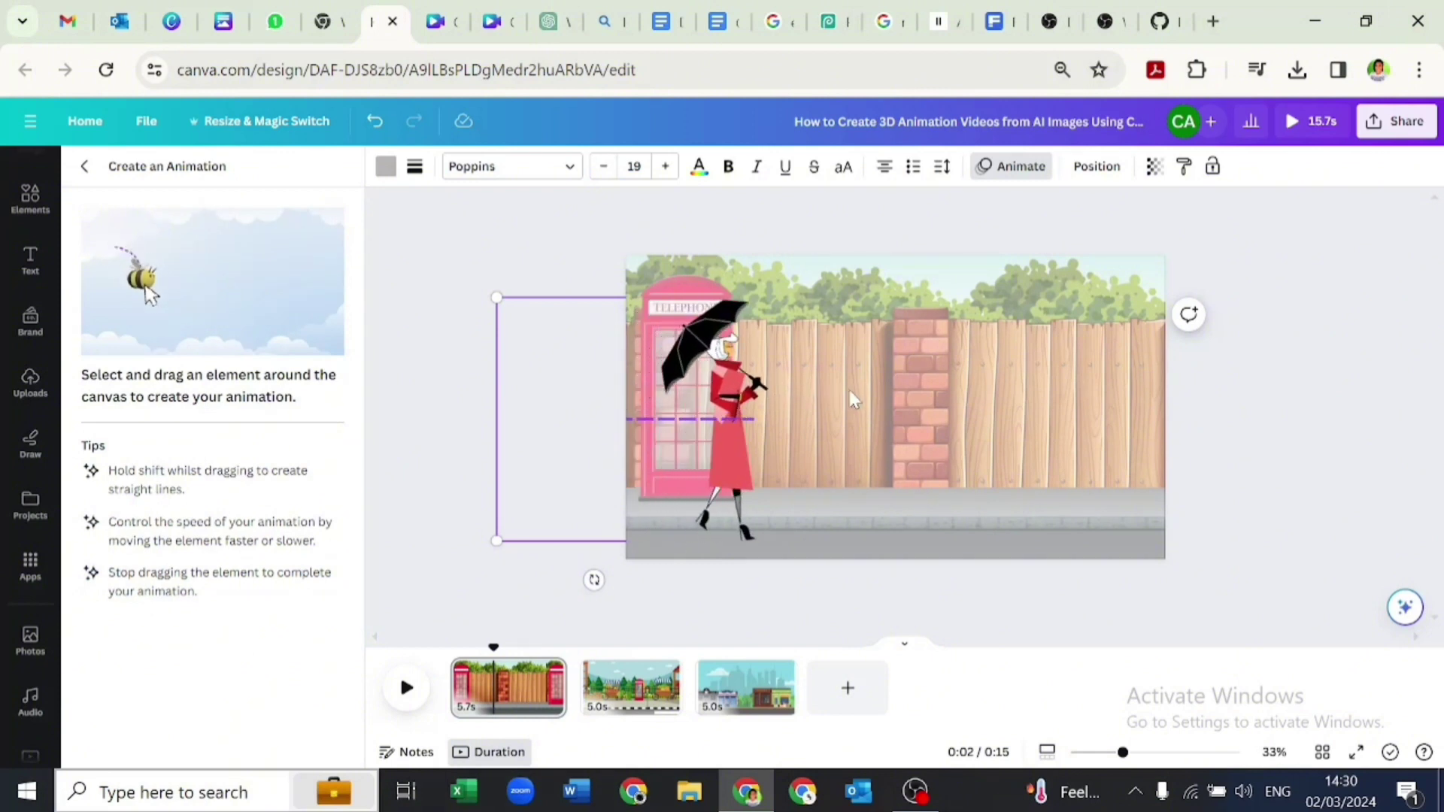
mouse_move(851, 391)
left_mouse_down()
mouse_move(1060, 409)
mouse_move(1386, 391)
left_mouse_up()
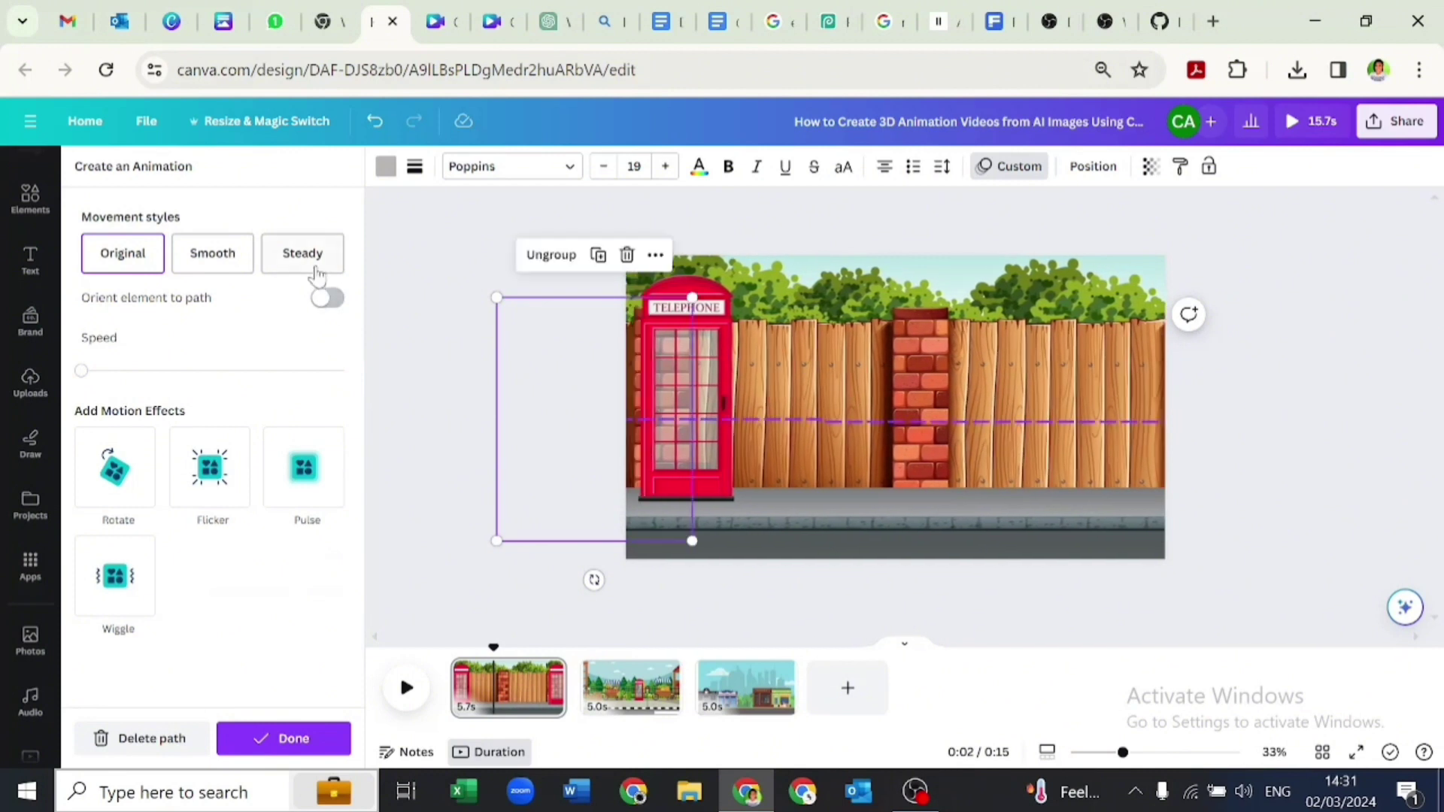
left_click(315, 271)
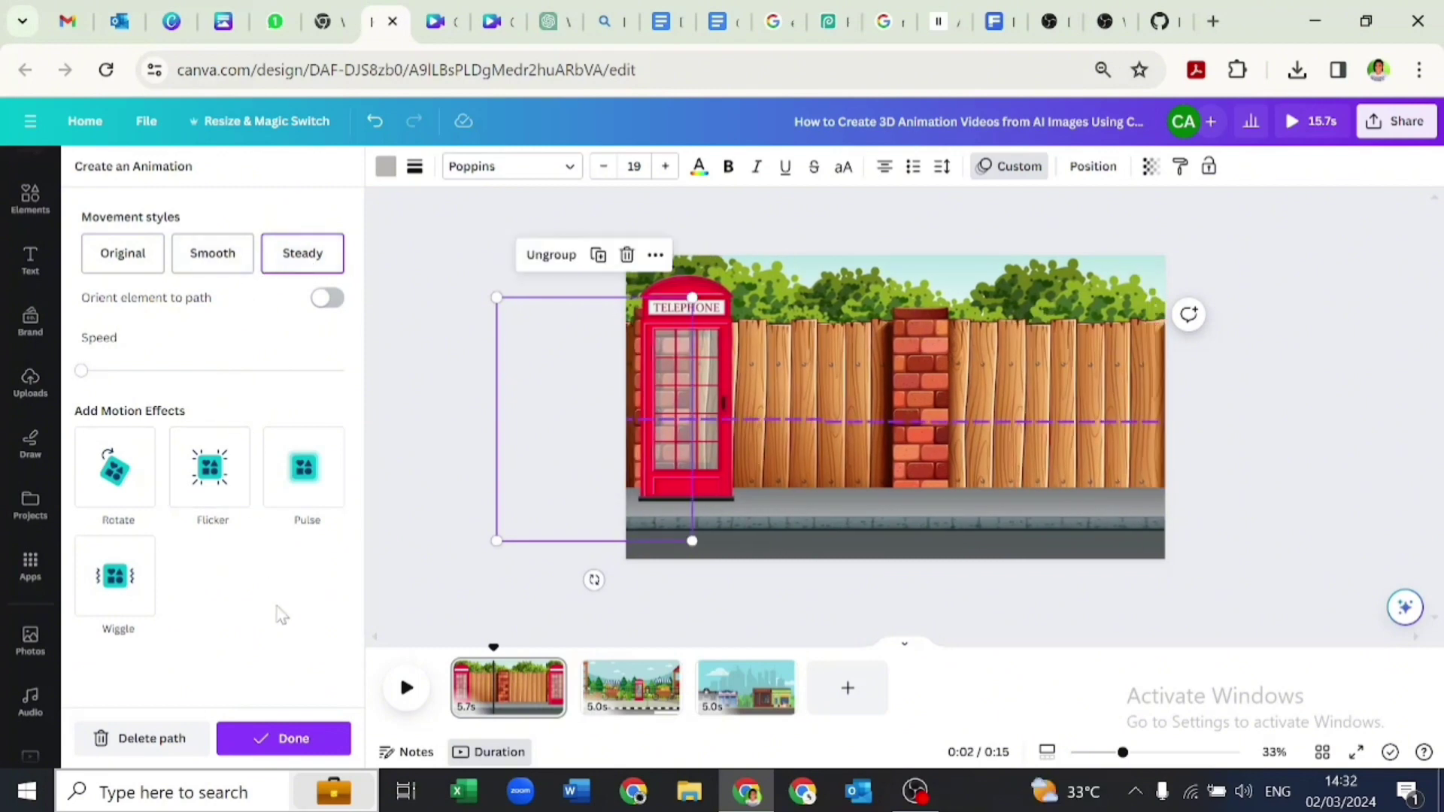
left_click(290, 739)
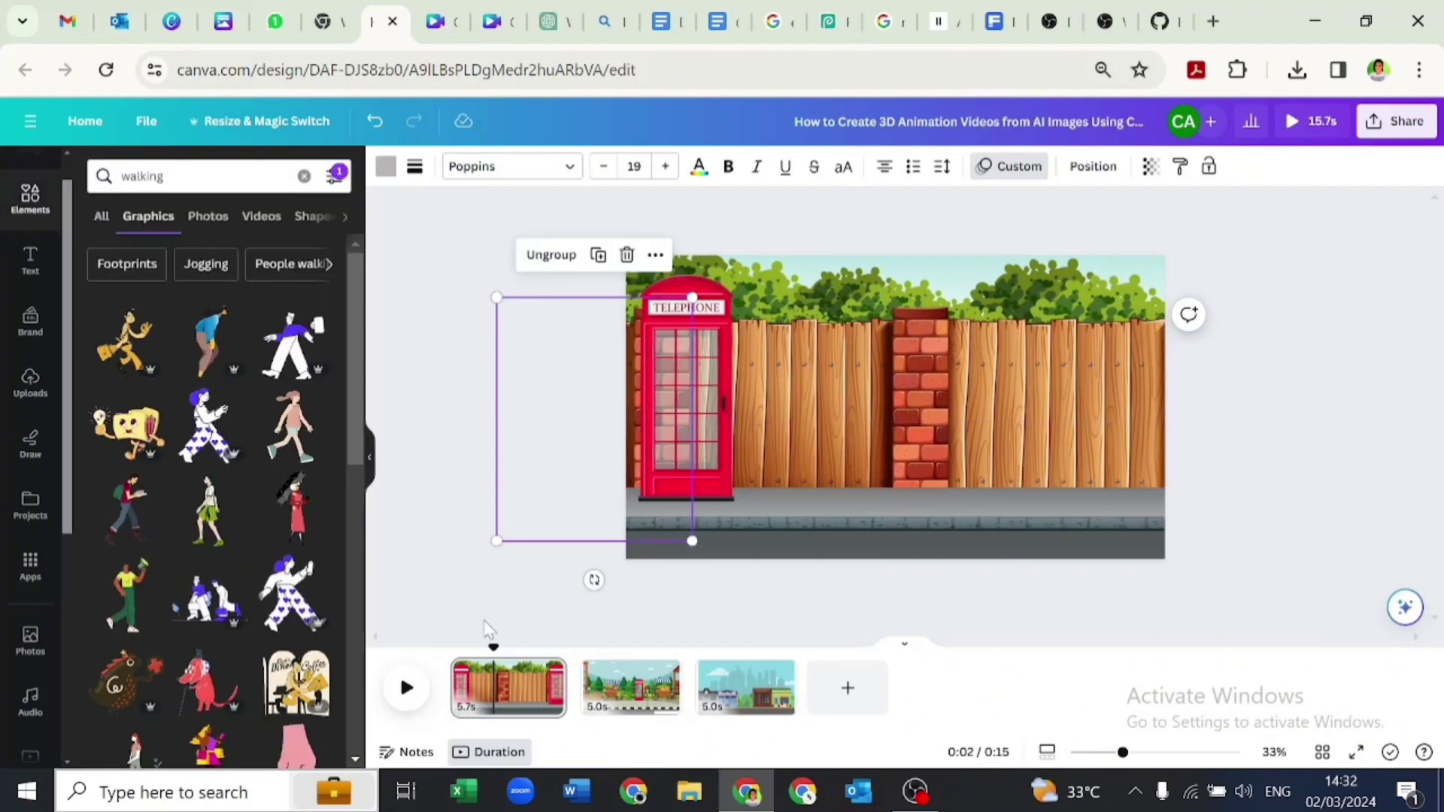
Step: Preview playback from page 2, then replay the whole 17-second video from the start
right_click(639, 621)
left_click(632, 686)
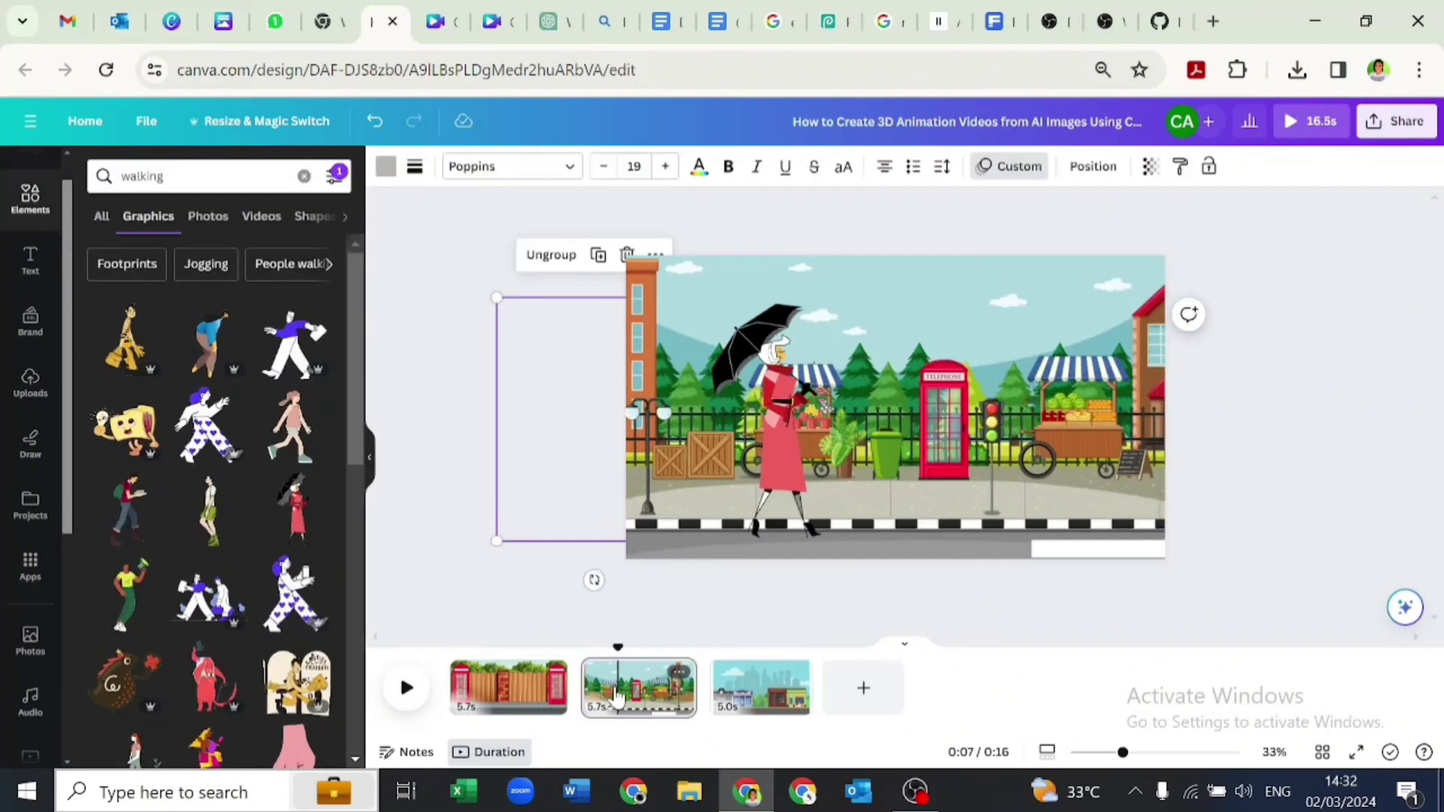
left_click(406, 692)
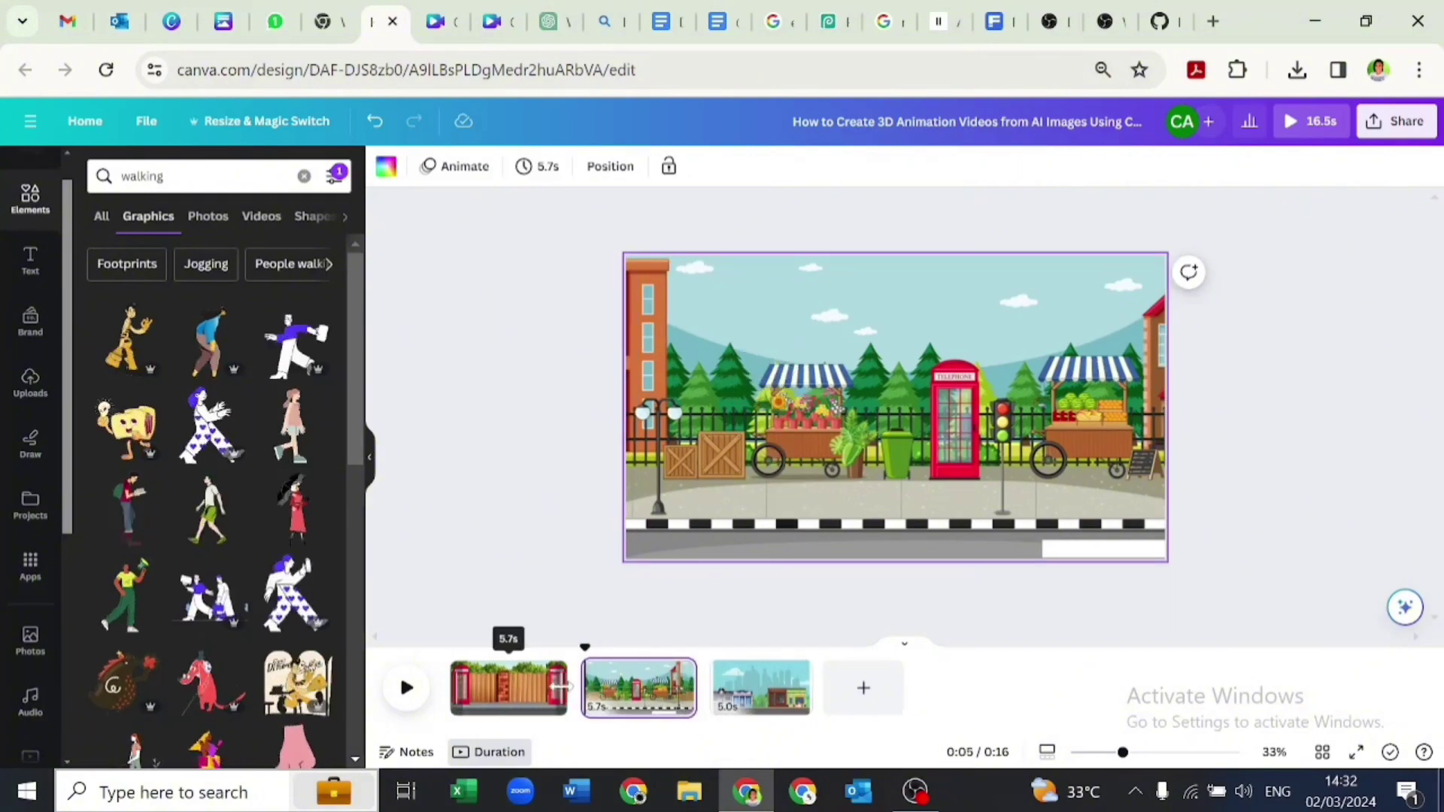
left_click(730, 696)
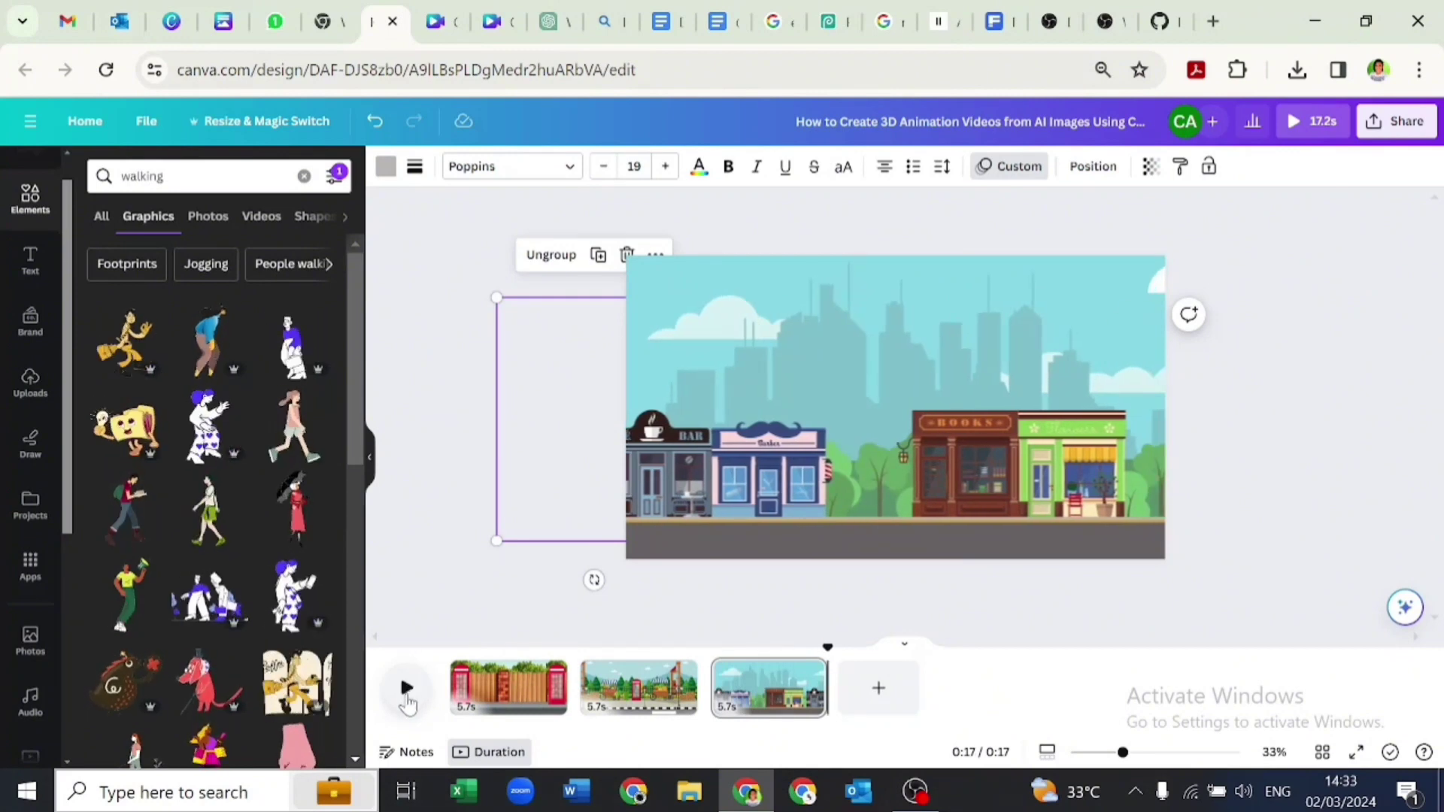
left_click(405, 692)
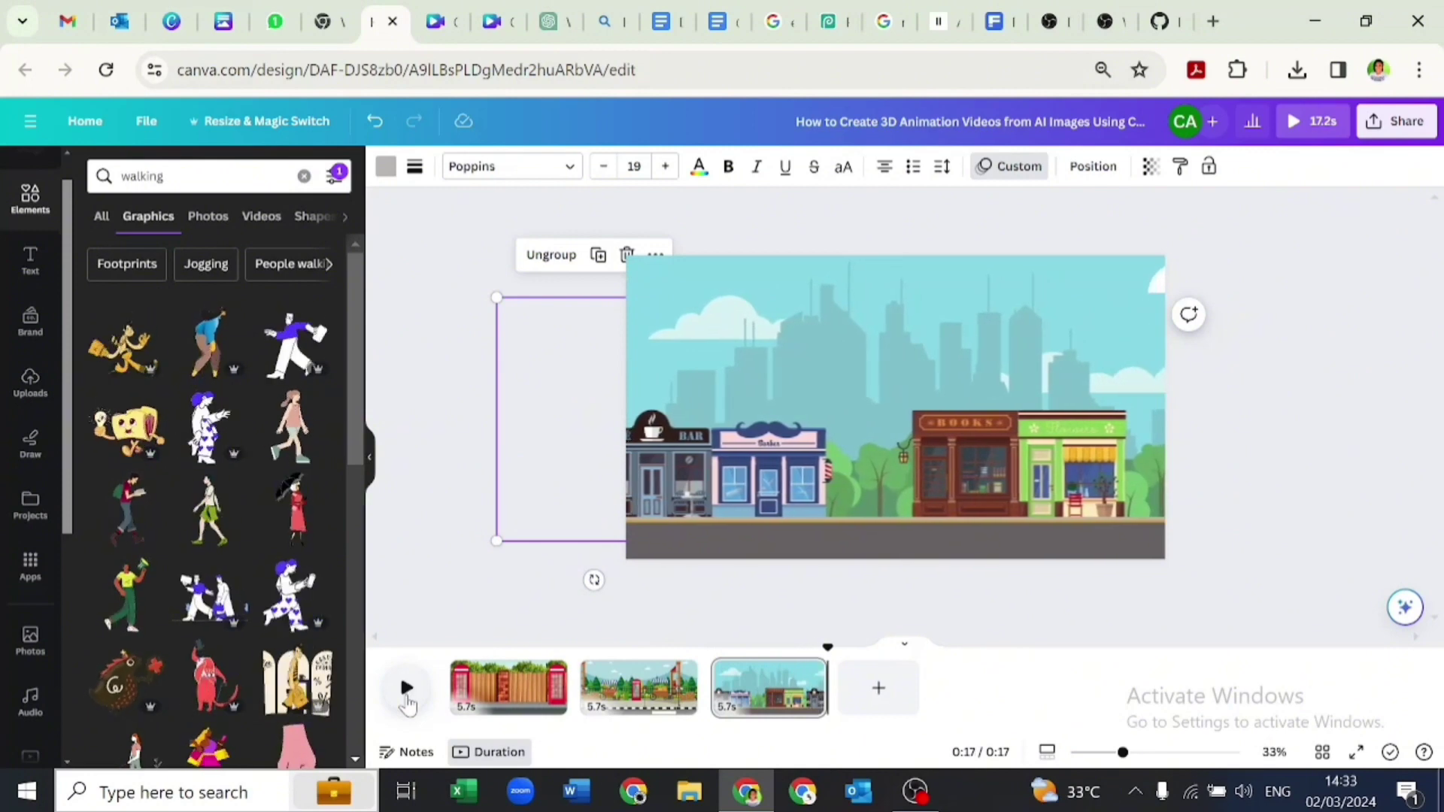
Step: Add a 0.1-second Dissolve transition and apply it between all pages
left_click(582, 705)
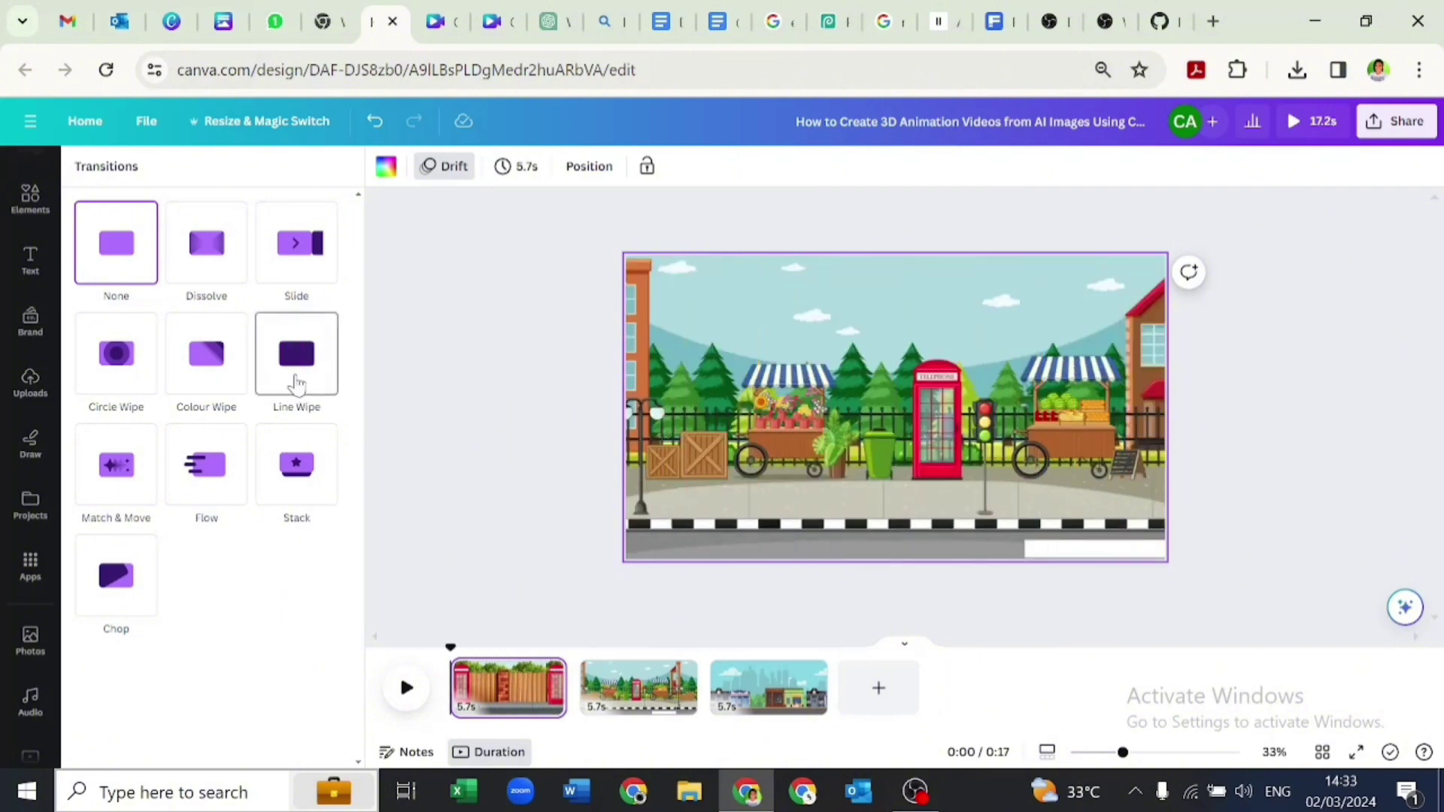
left_click(216, 270)
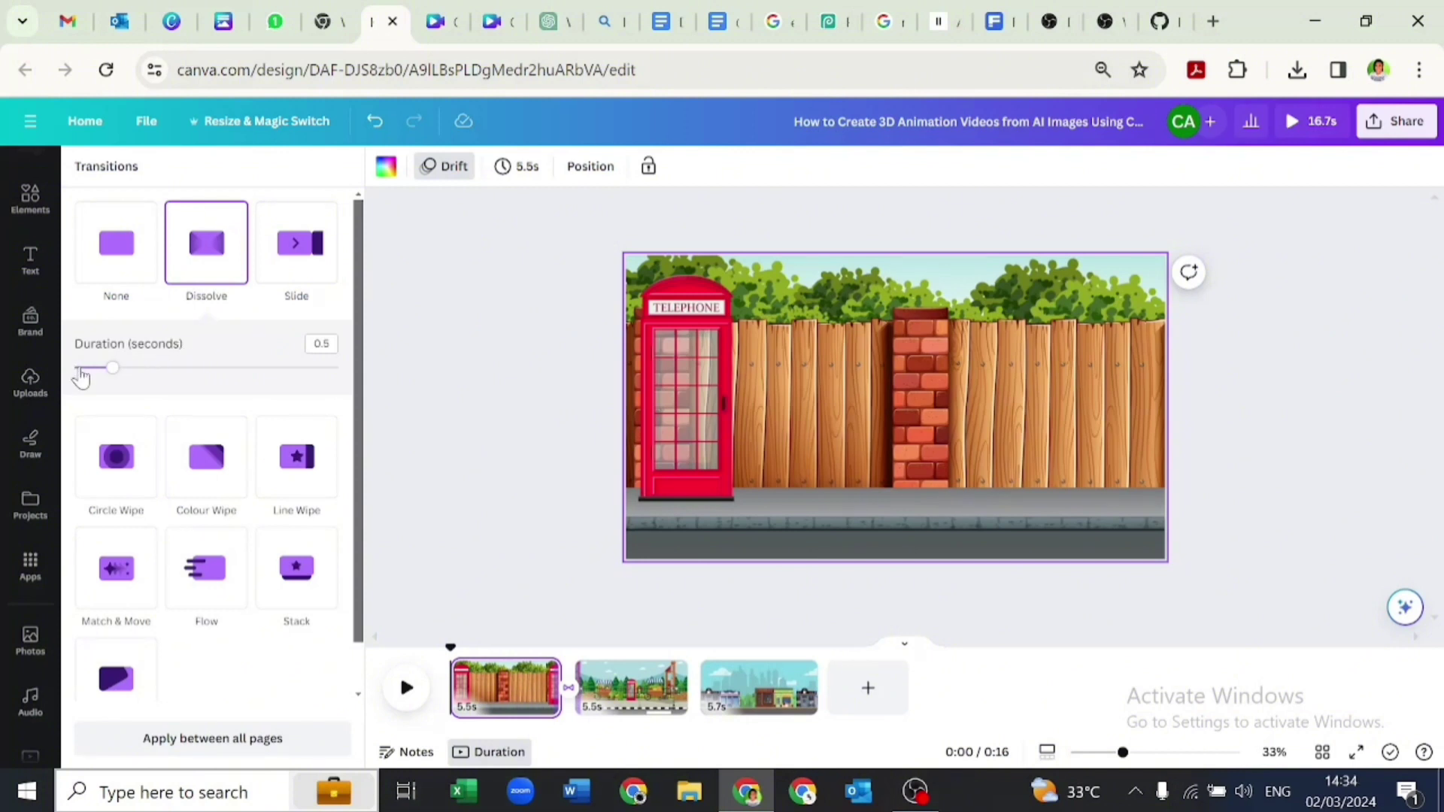
left_click_drag(81, 378, 74, 368)
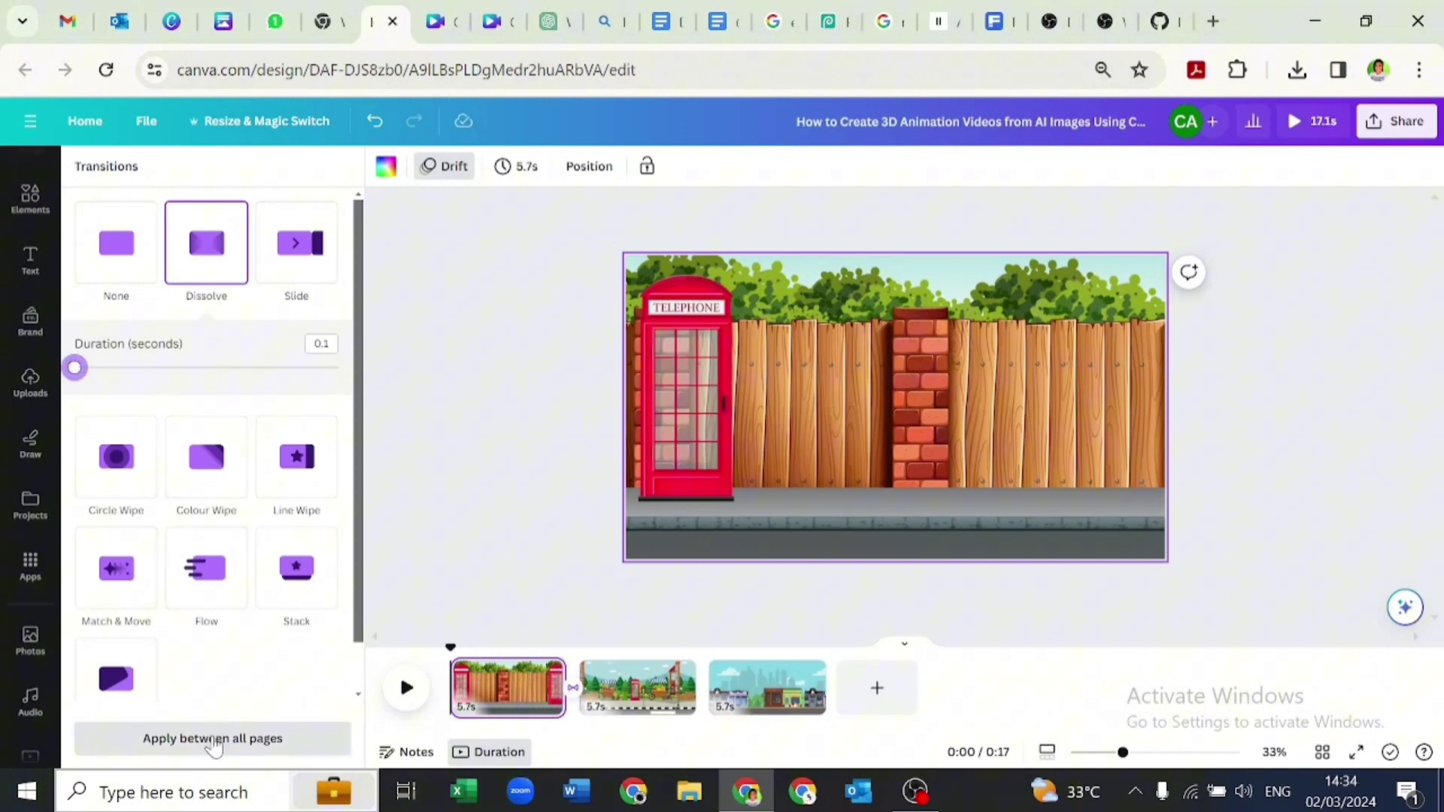
left_click(214, 741)
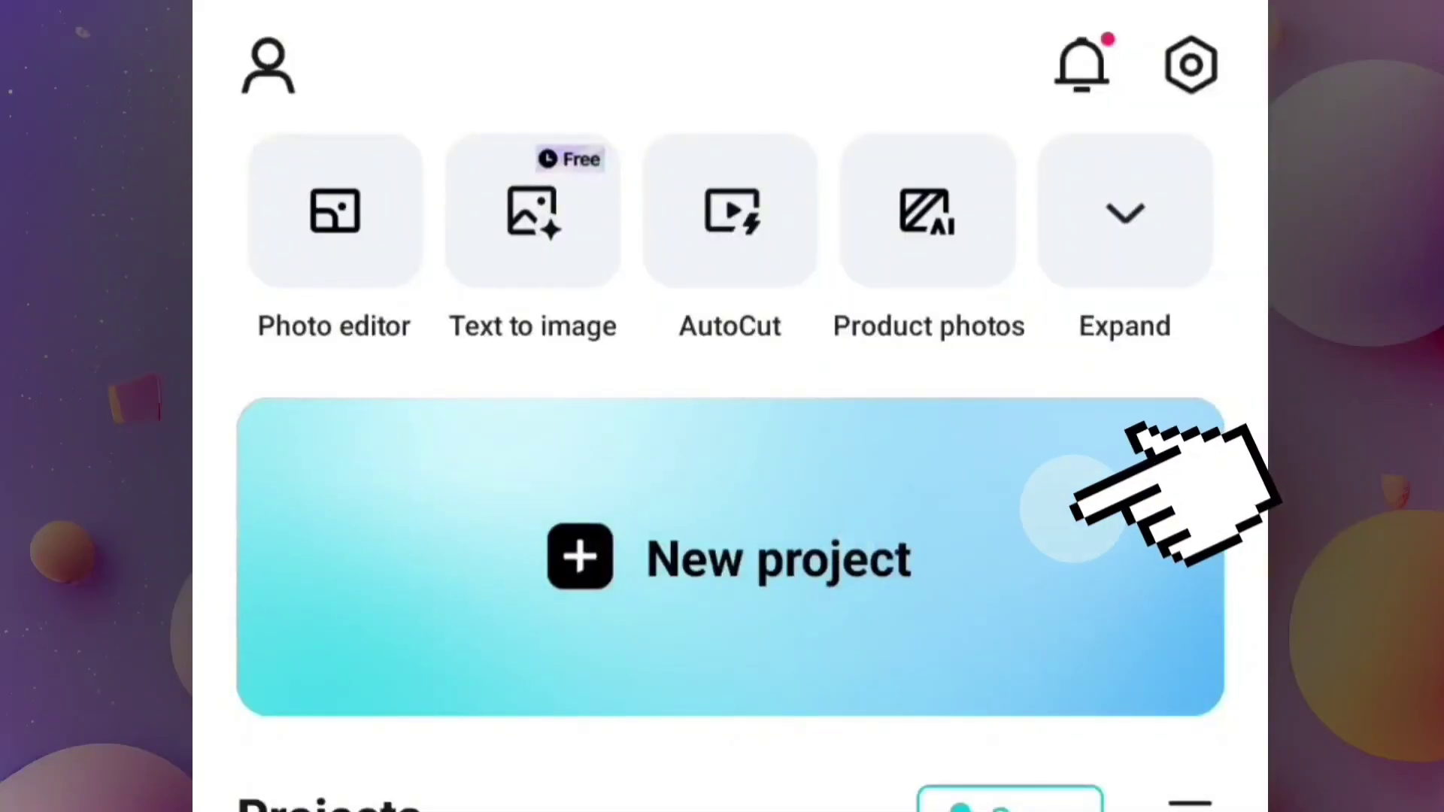
Step: Import the 00:16 street-scene video into a new project and slow it to 0.6x (27.1s)
left_click(1079, 489)
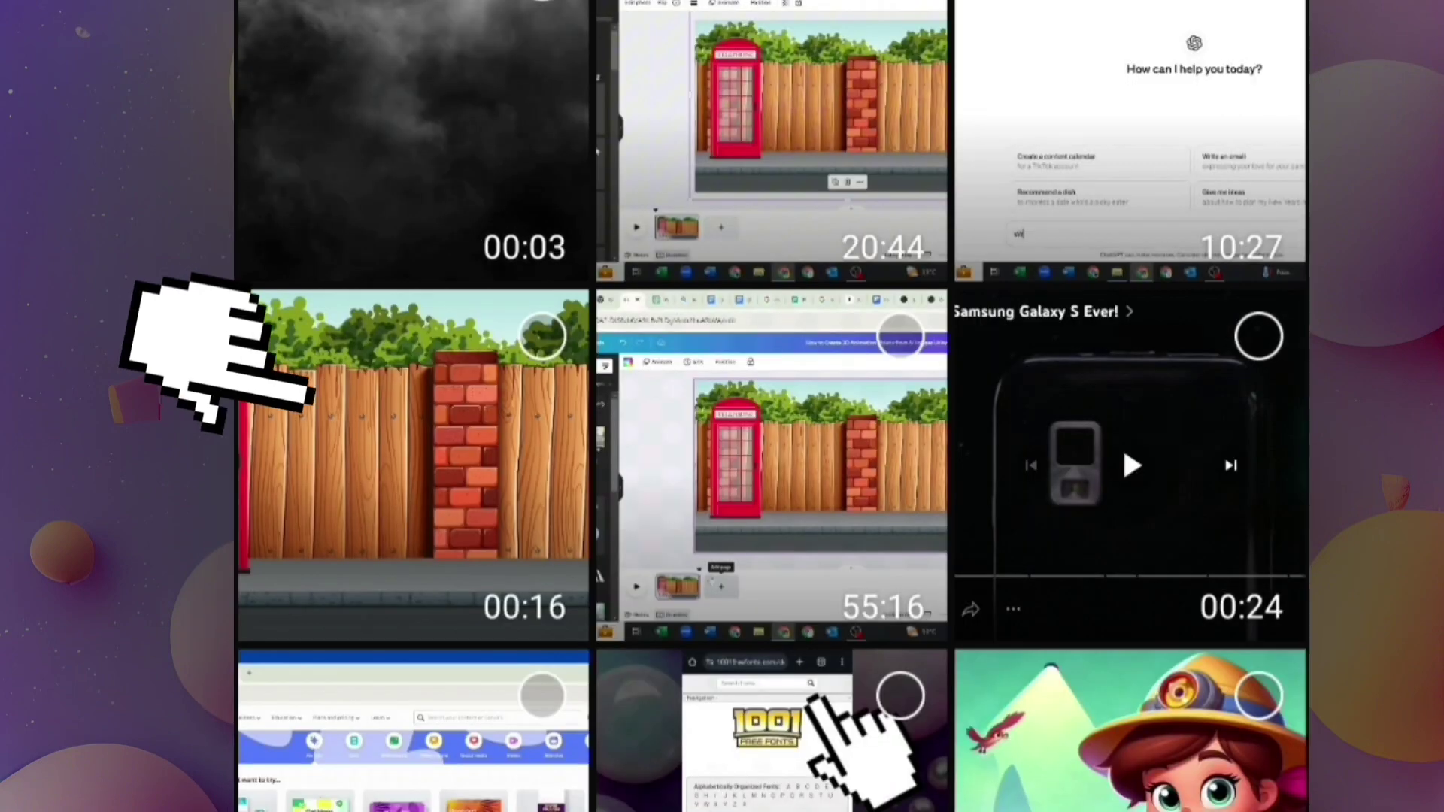
left_click(542, 336)
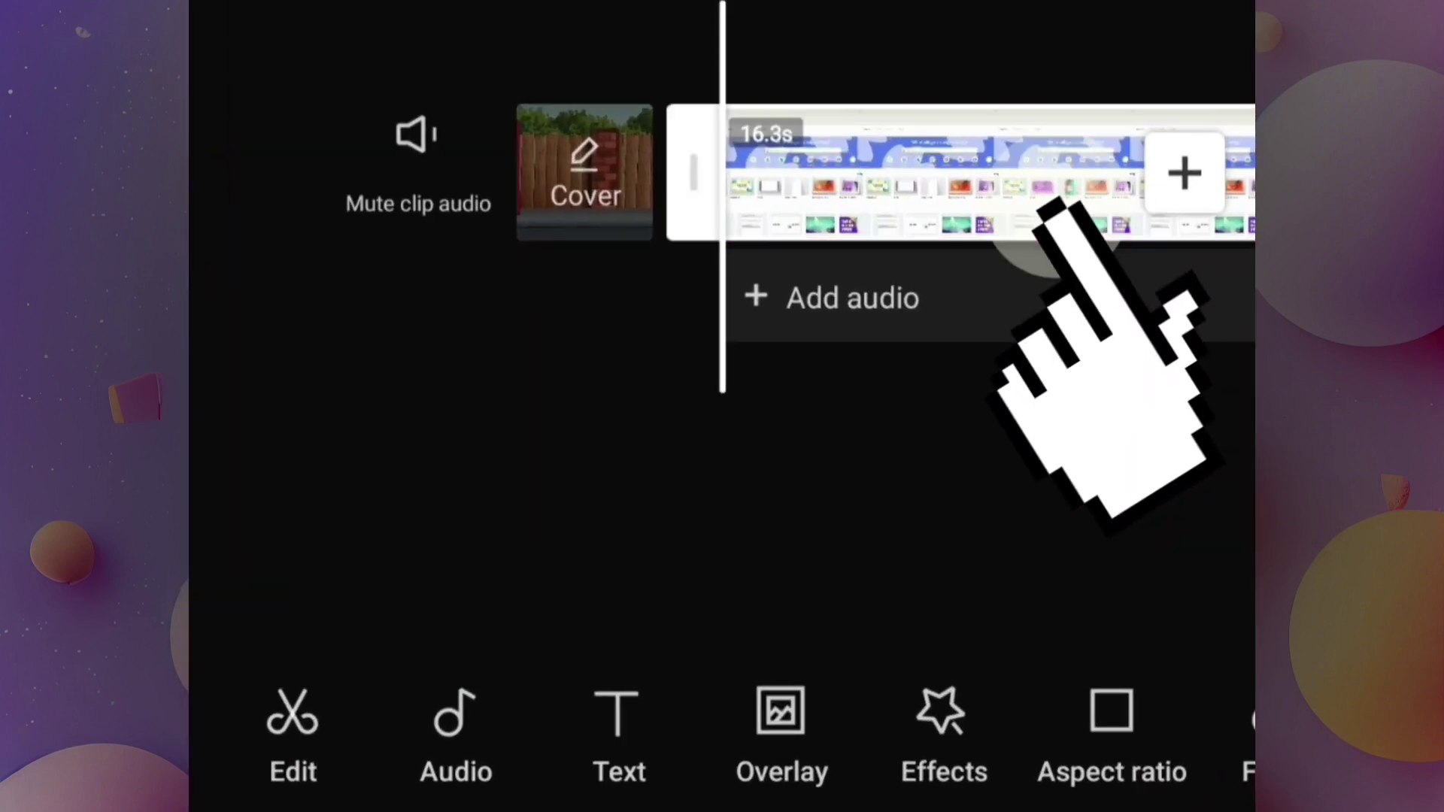
left_click(1048, 205)
left_click(564, 703)
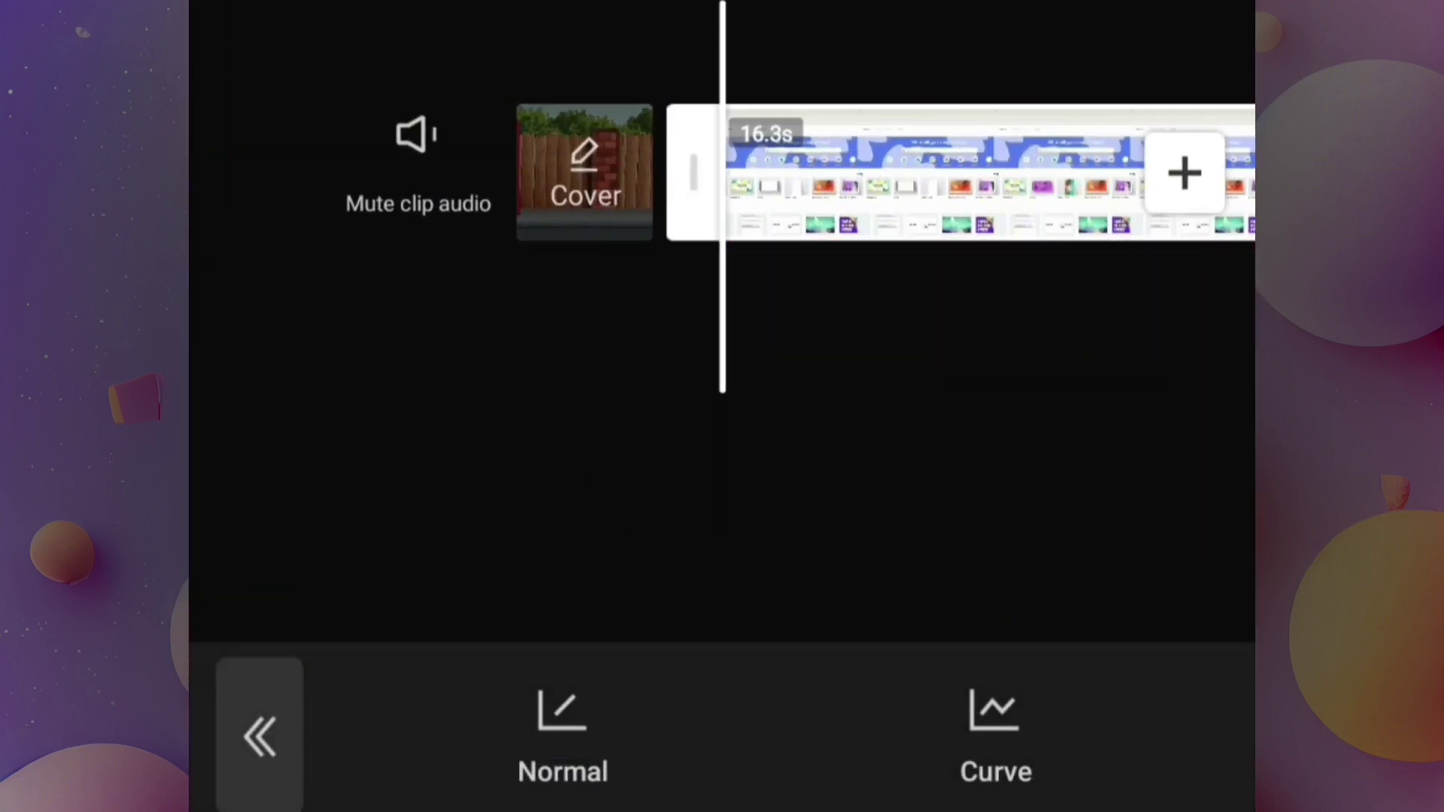
left_click(560, 702)
left_click_drag(455, 487, 401, 488)
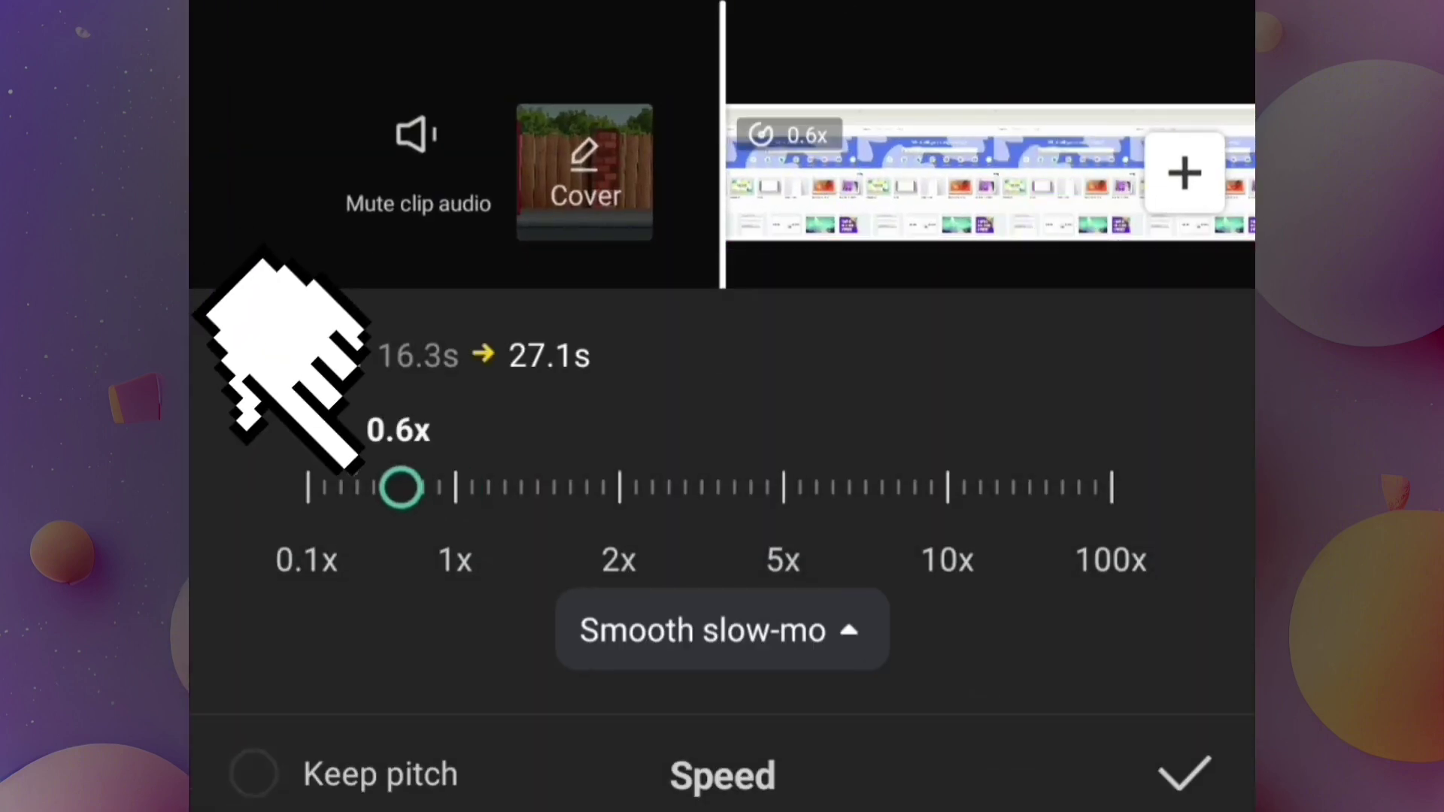
left_click(1185, 775)
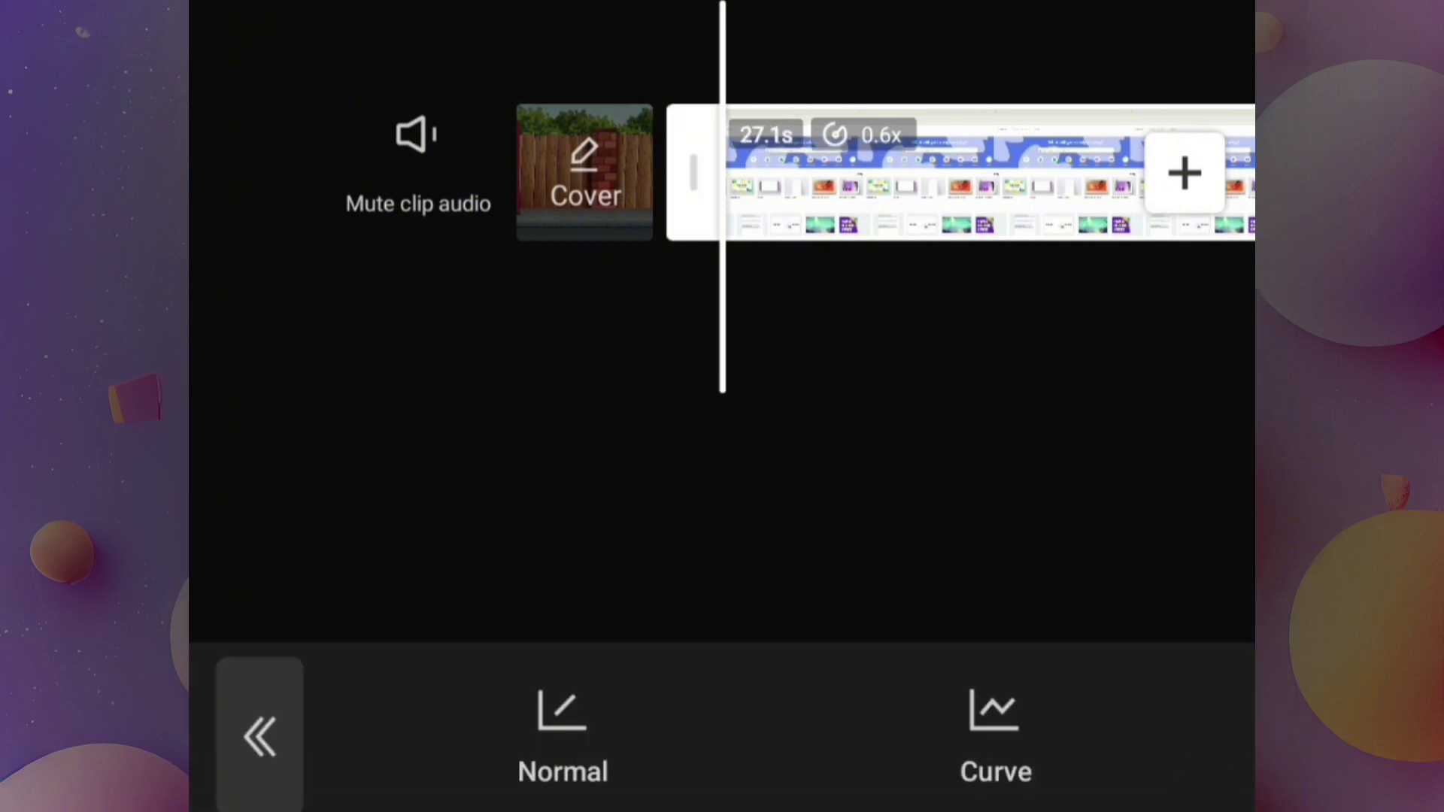
Step: Add a text element containing the pasted umbrella story paragraph
left_click(258, 735)
left_click(609, 734)
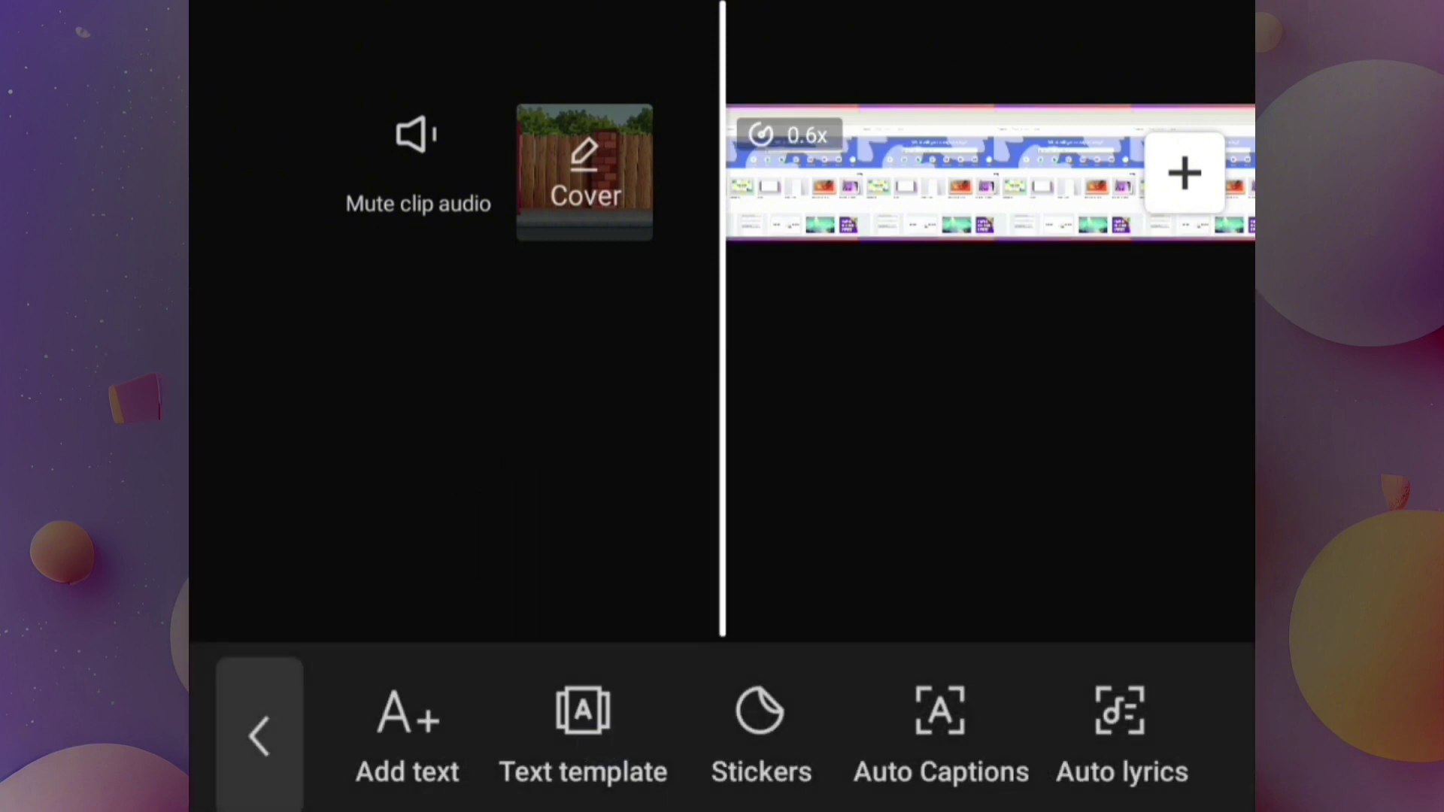
left_click(407, 714)
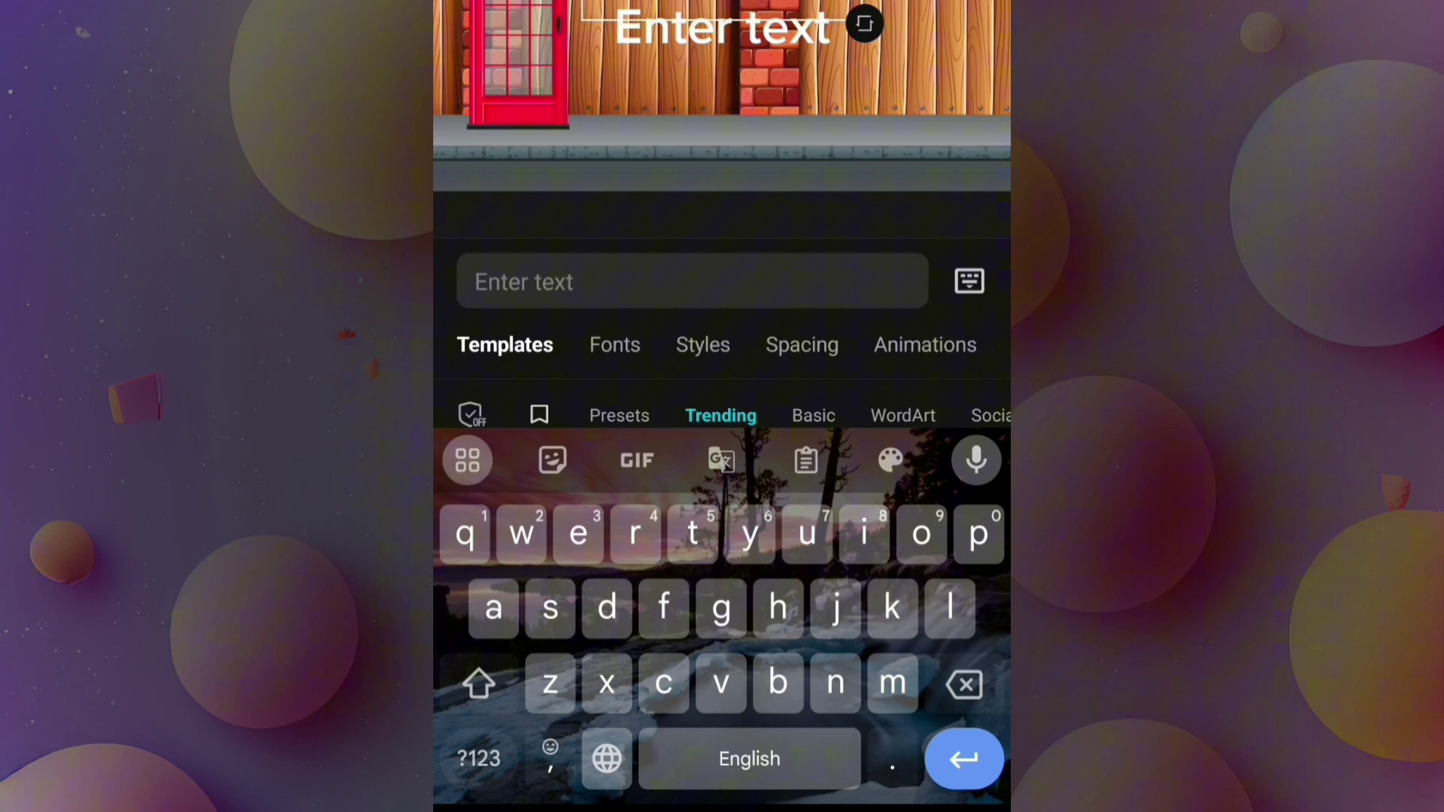
left_click(632, 271)
left_click(758, 458)
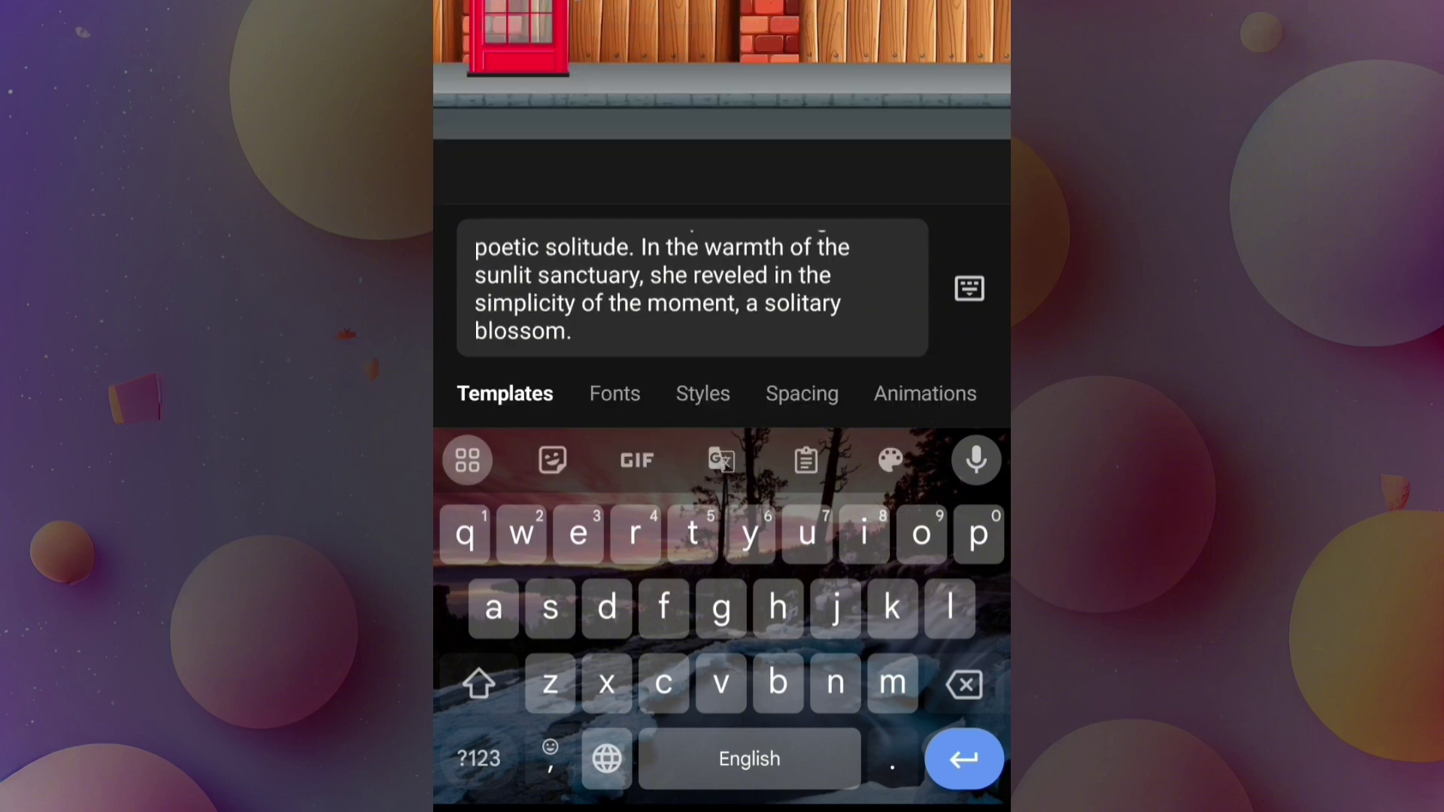
key("Escape")
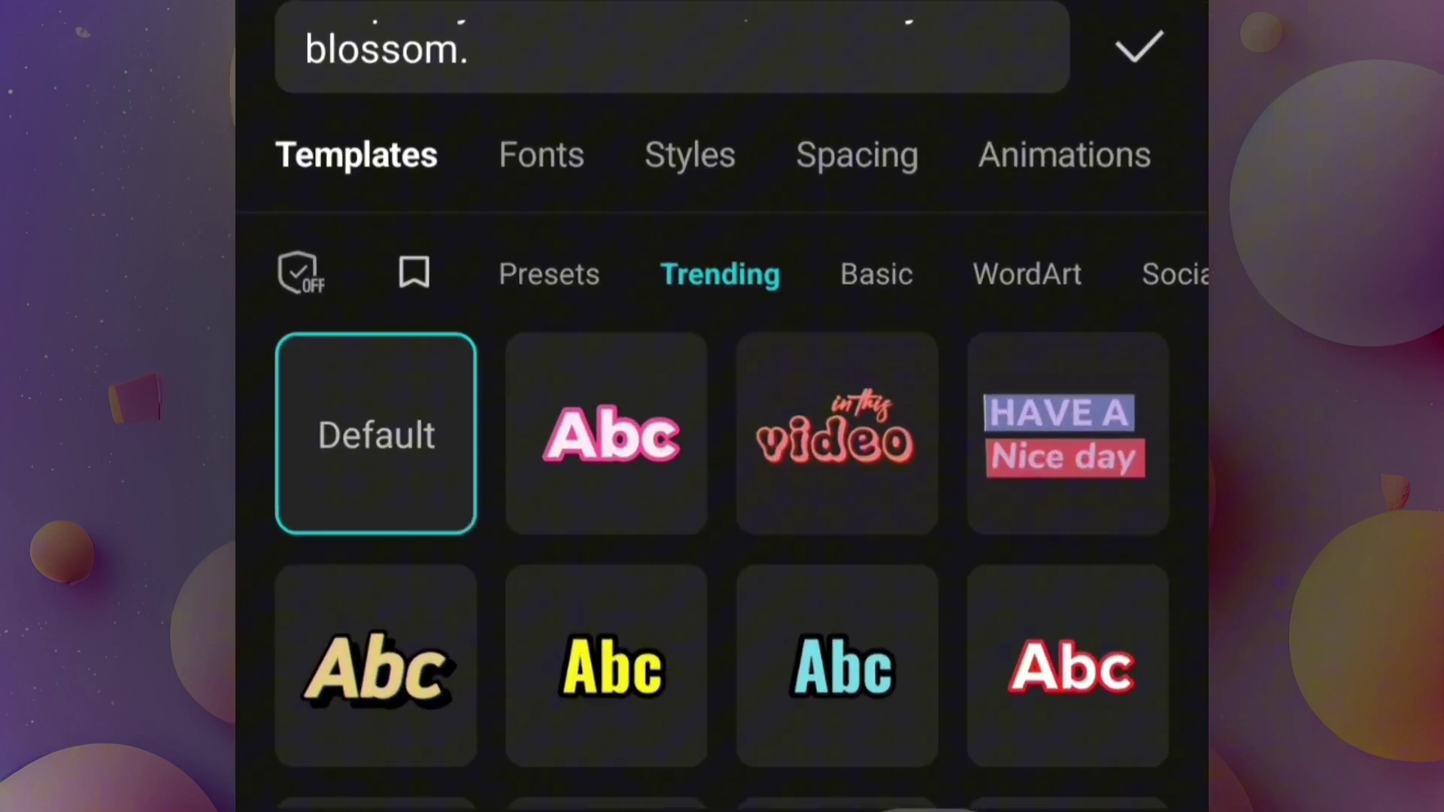
left_click(970, 353)
Step: Convert the text to speech using the Narrative Male voice
left_click(995, 732)
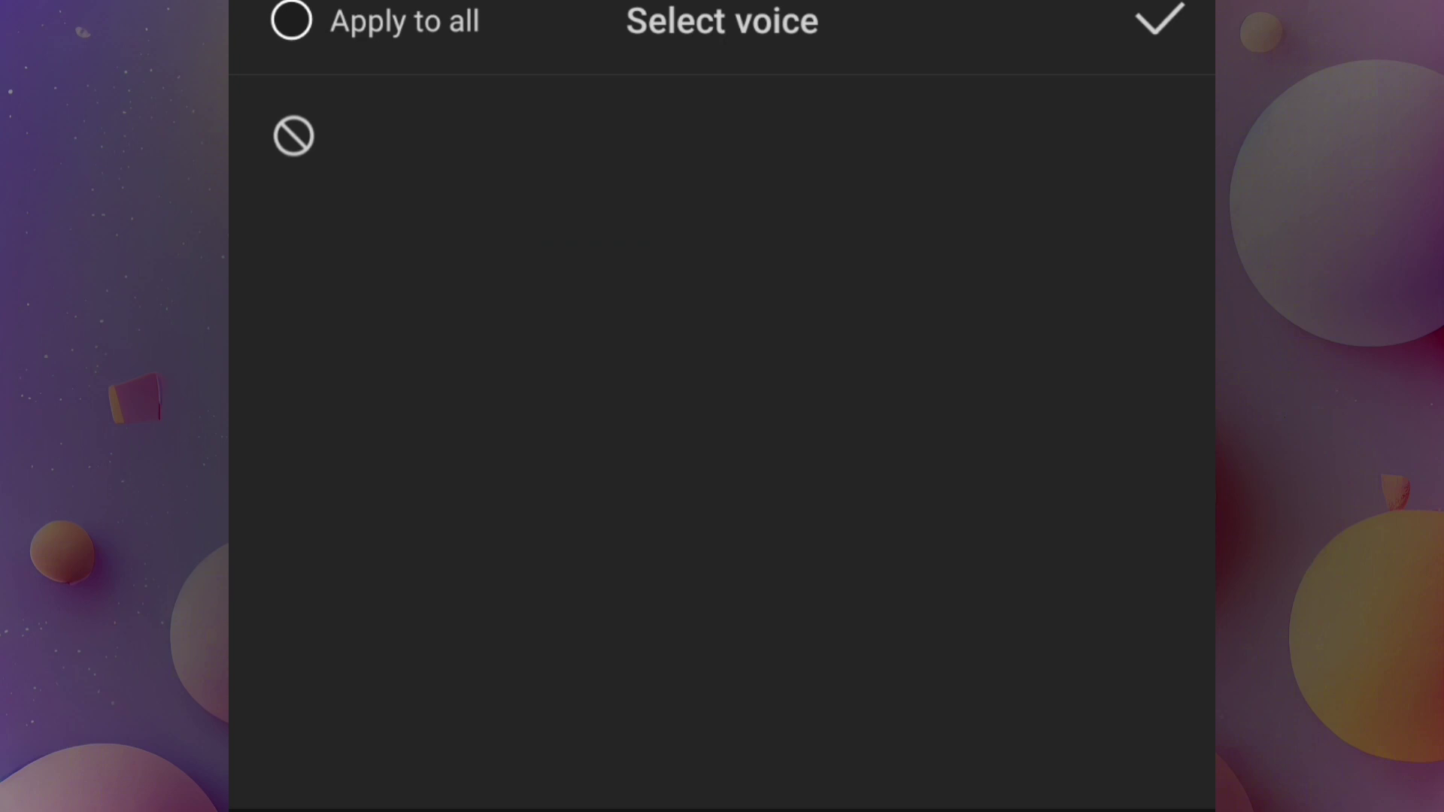
left_click(413, 146)
left_click(533, 457)
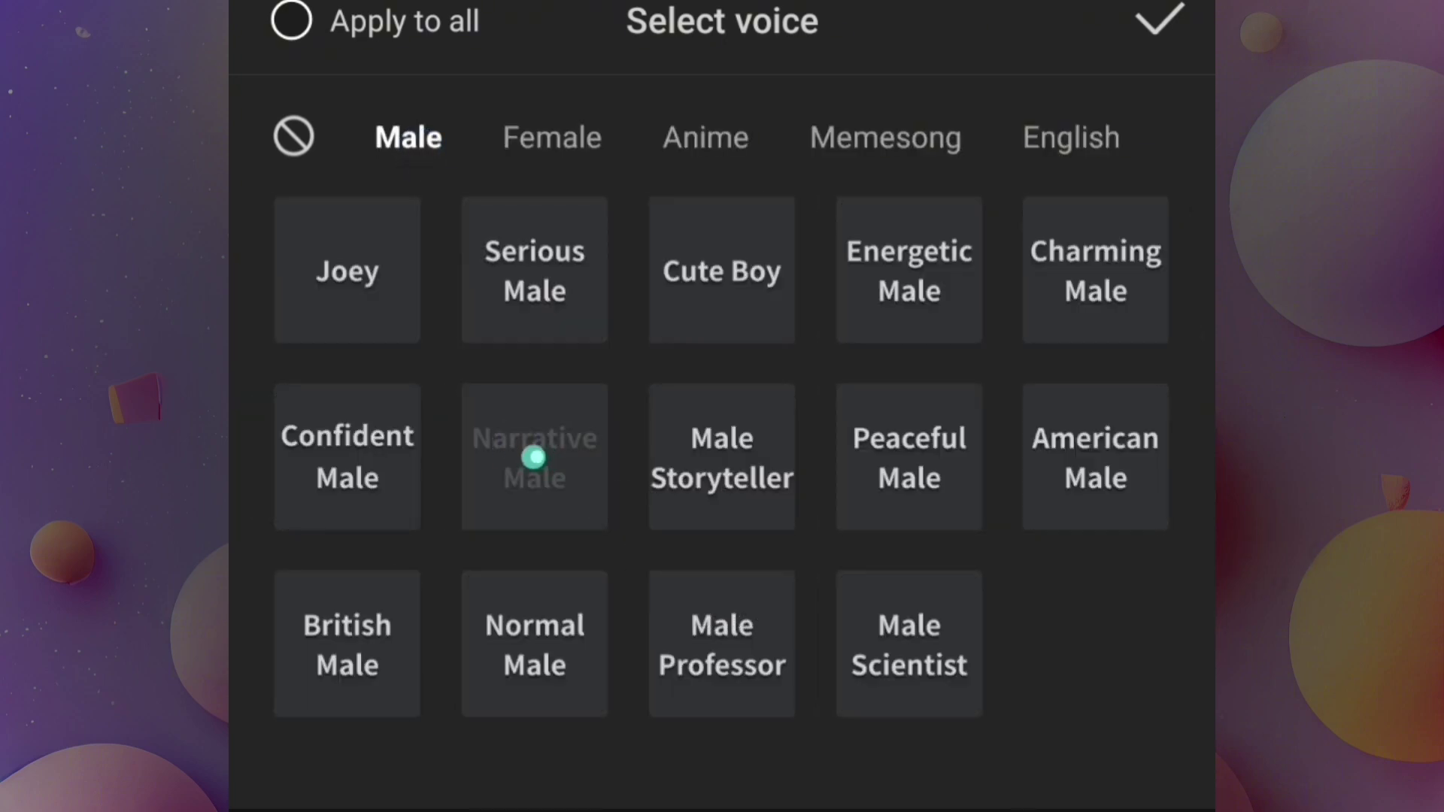
left_click(1160, 21)
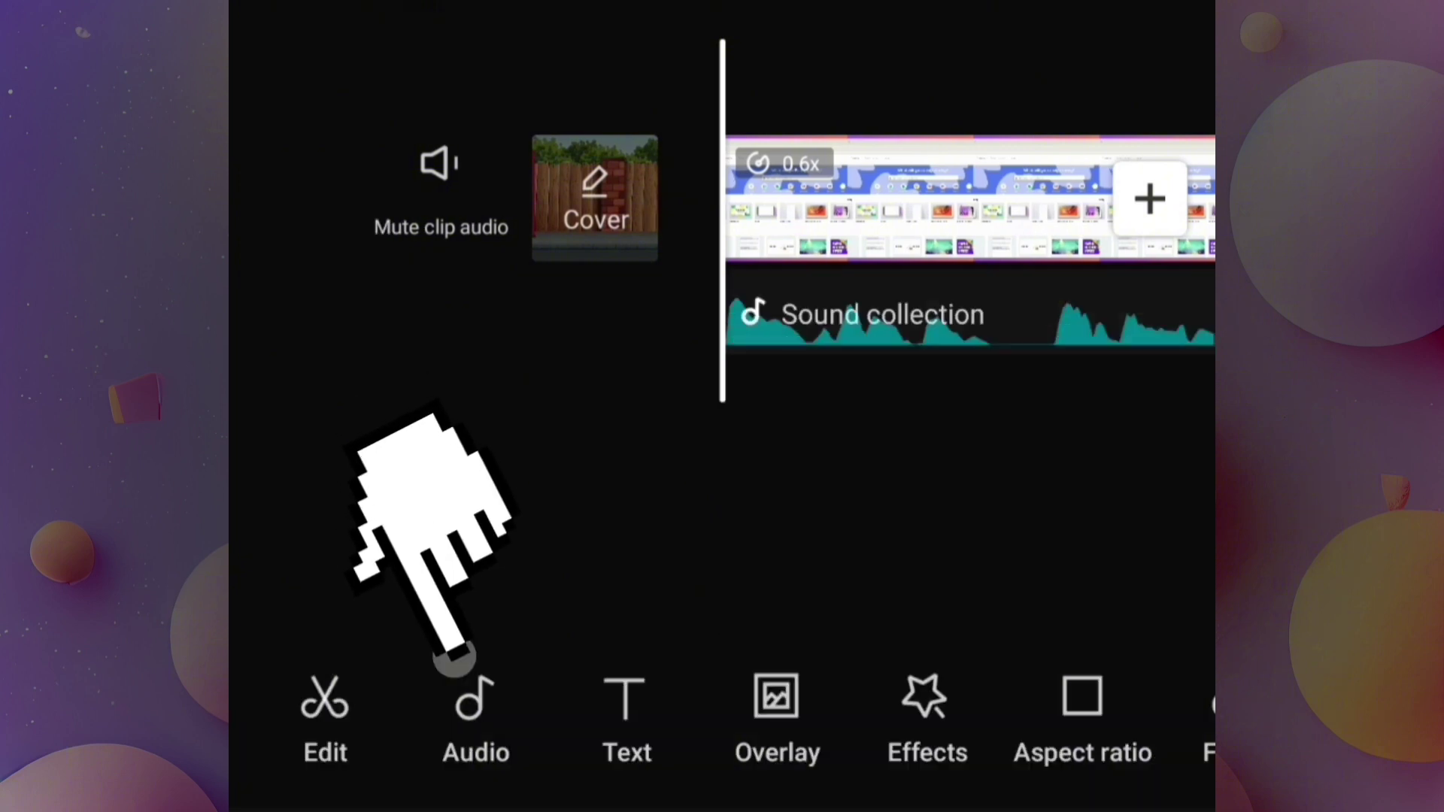
Step: Preview the device sound walking-in-heels-95578.mp3 and add it as a track beneath the narration
left_click(474, 692)
left_click(445, 711)
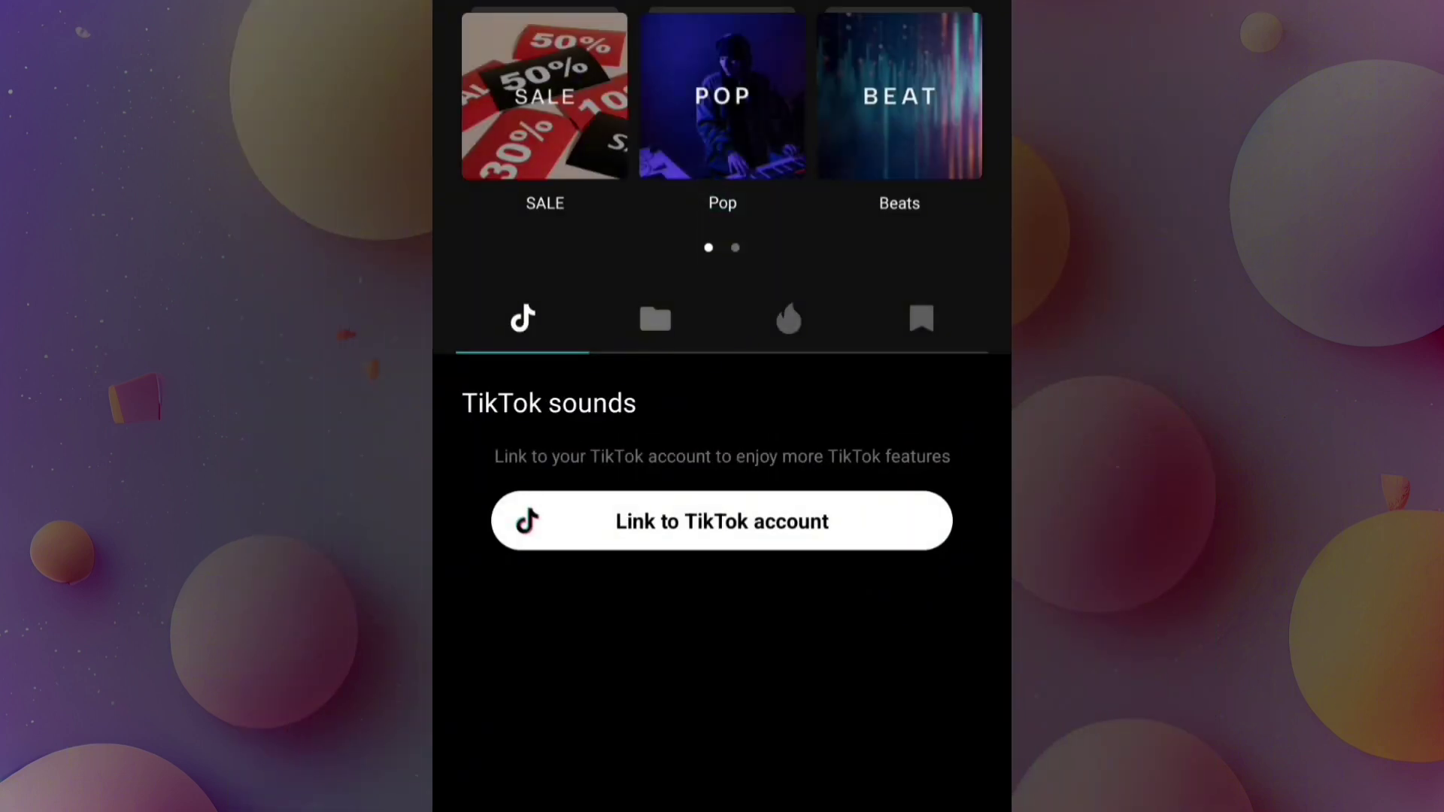
left_click(654, 339)
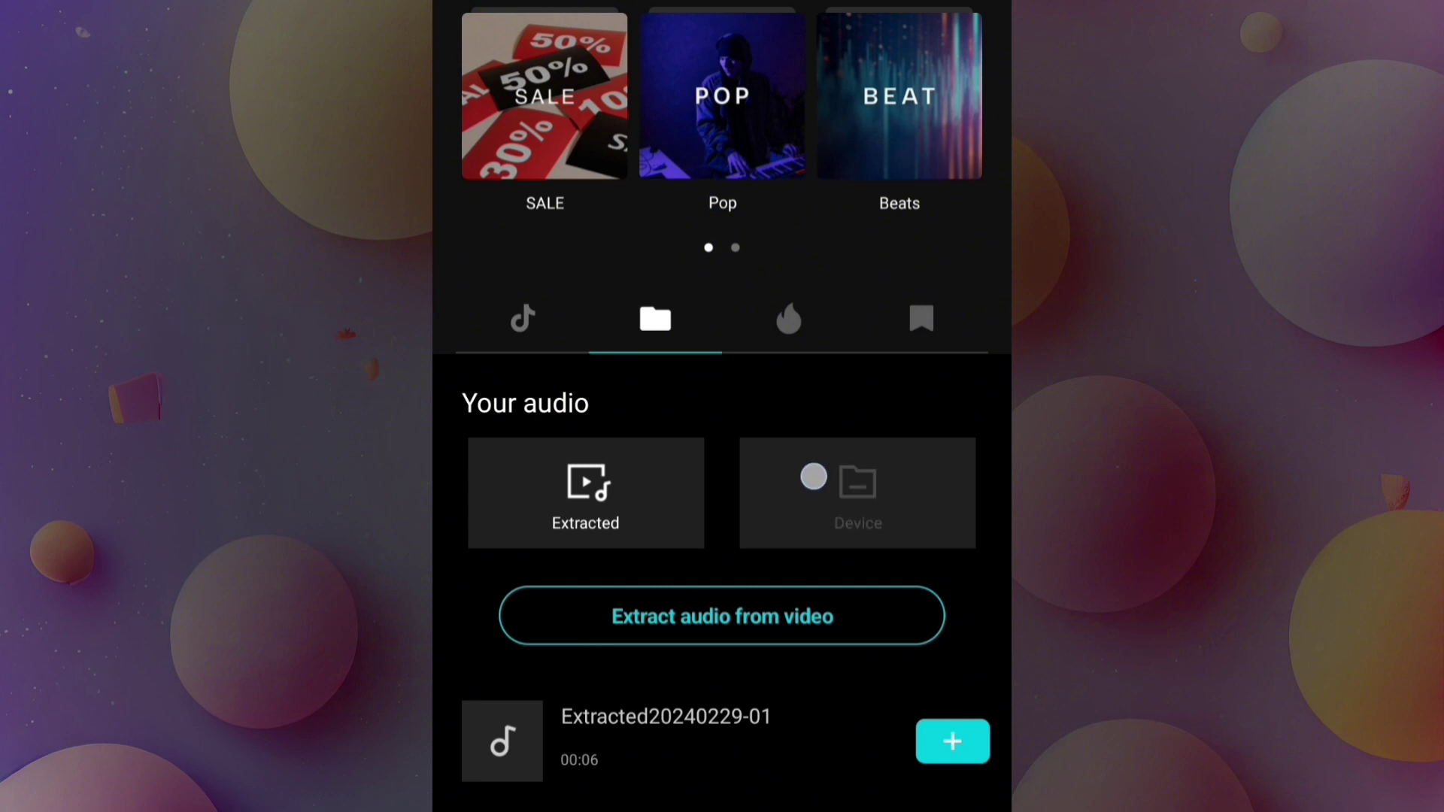
left_click(813, 476)
scroll(725, 622, "down", 15)
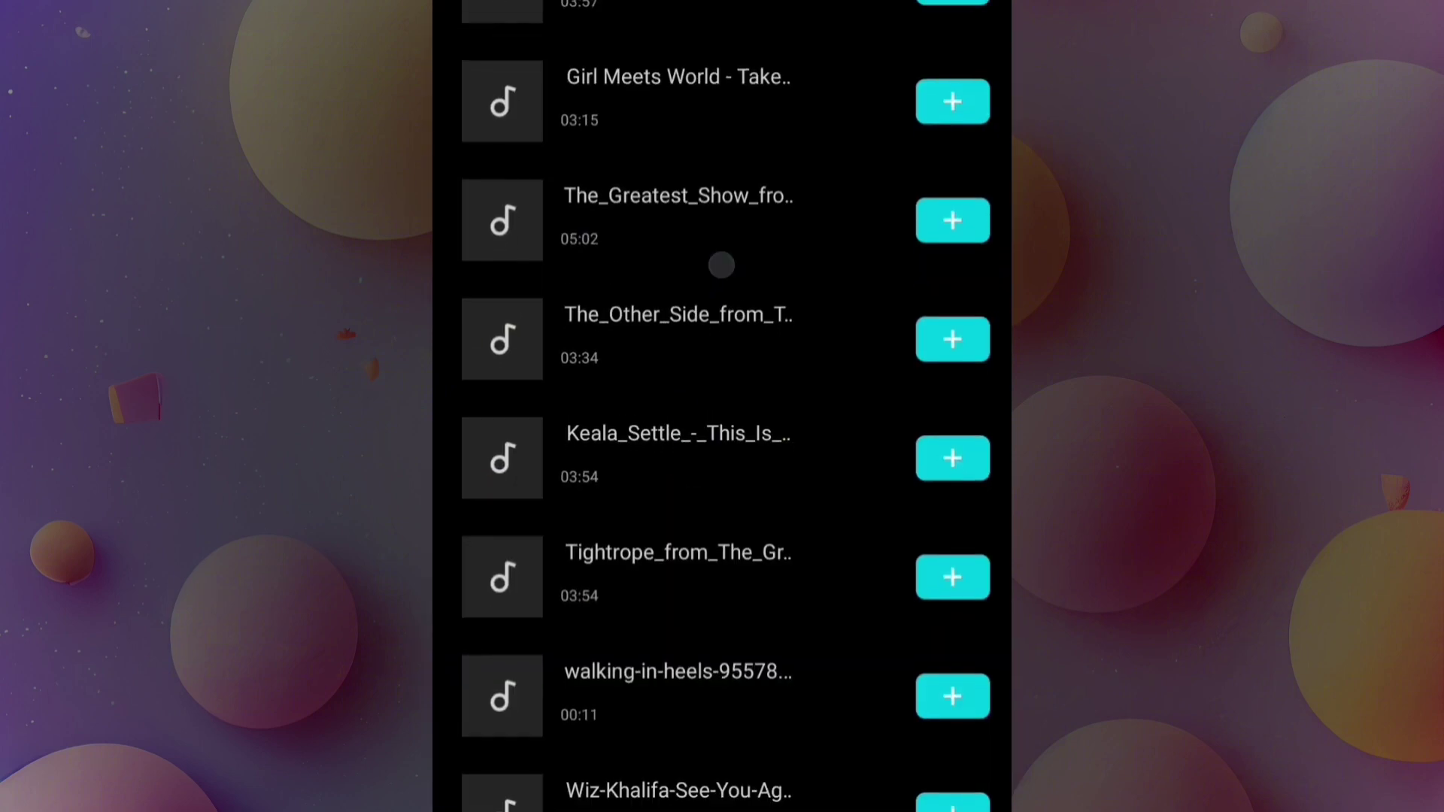
left_click(720, 673)
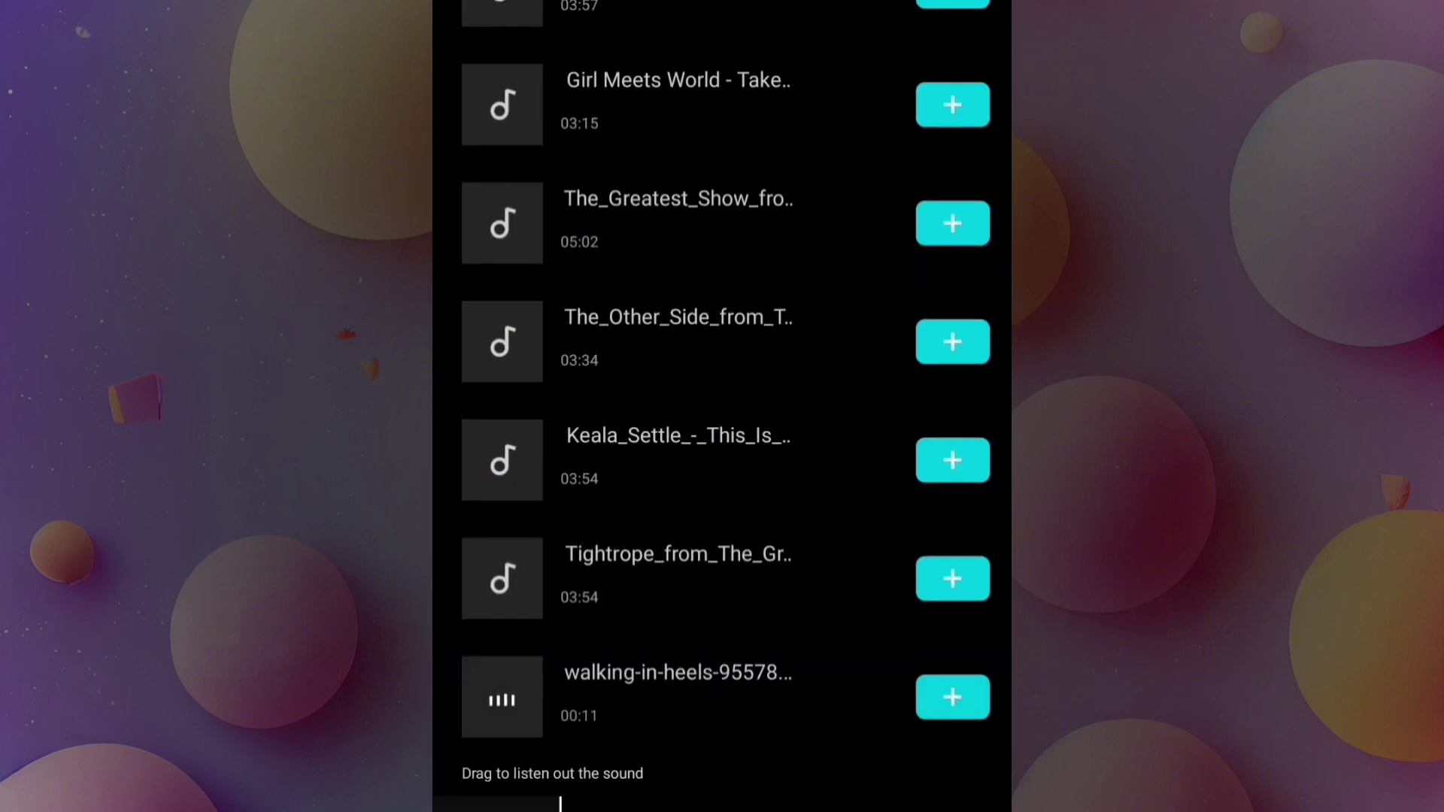
left_click(953, 698)
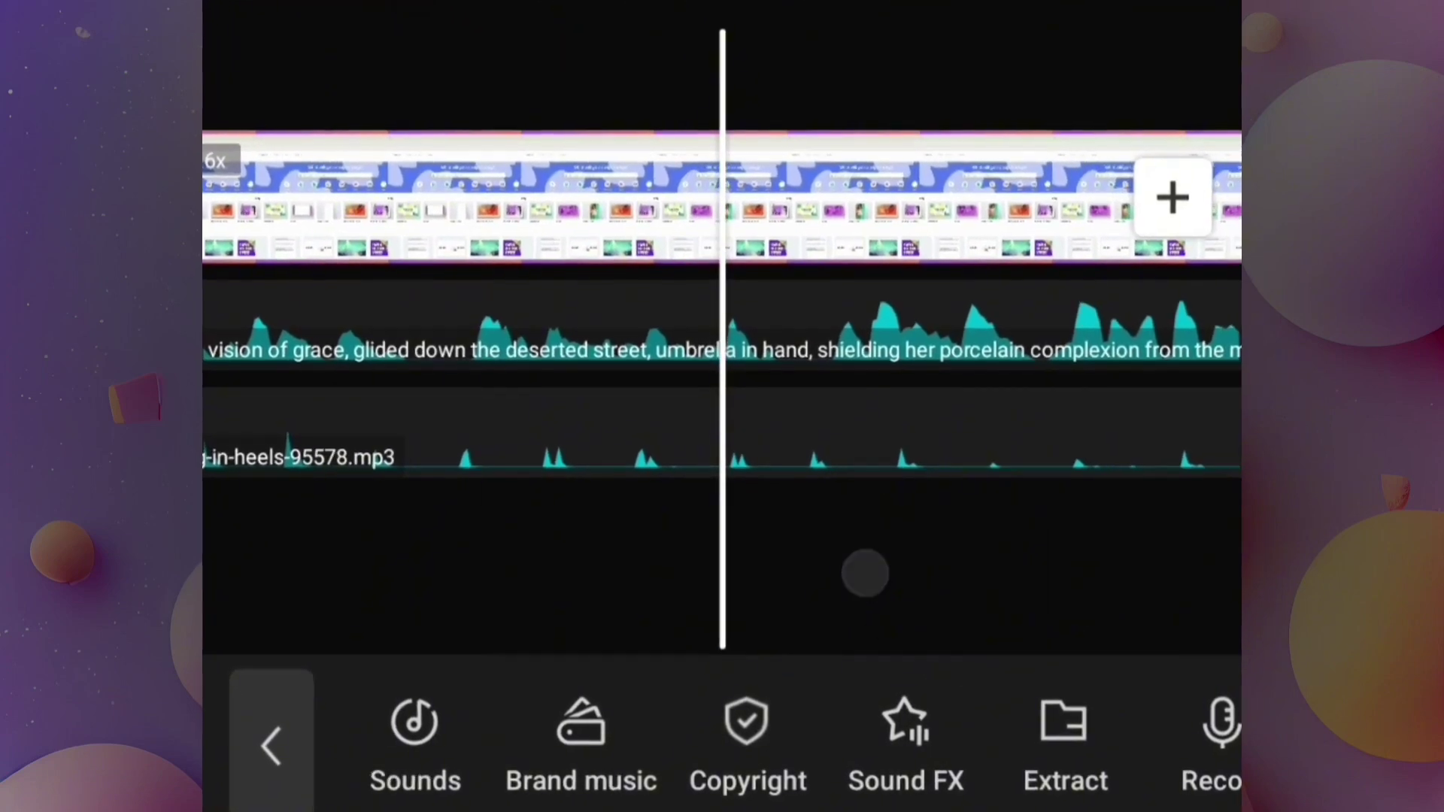
Step: Cut the walking-in-heels-95578.mp3 footsteps clip at the playhead, leaving a second copy following on the same track
left_click(769, 449)
left_click(391, 726)
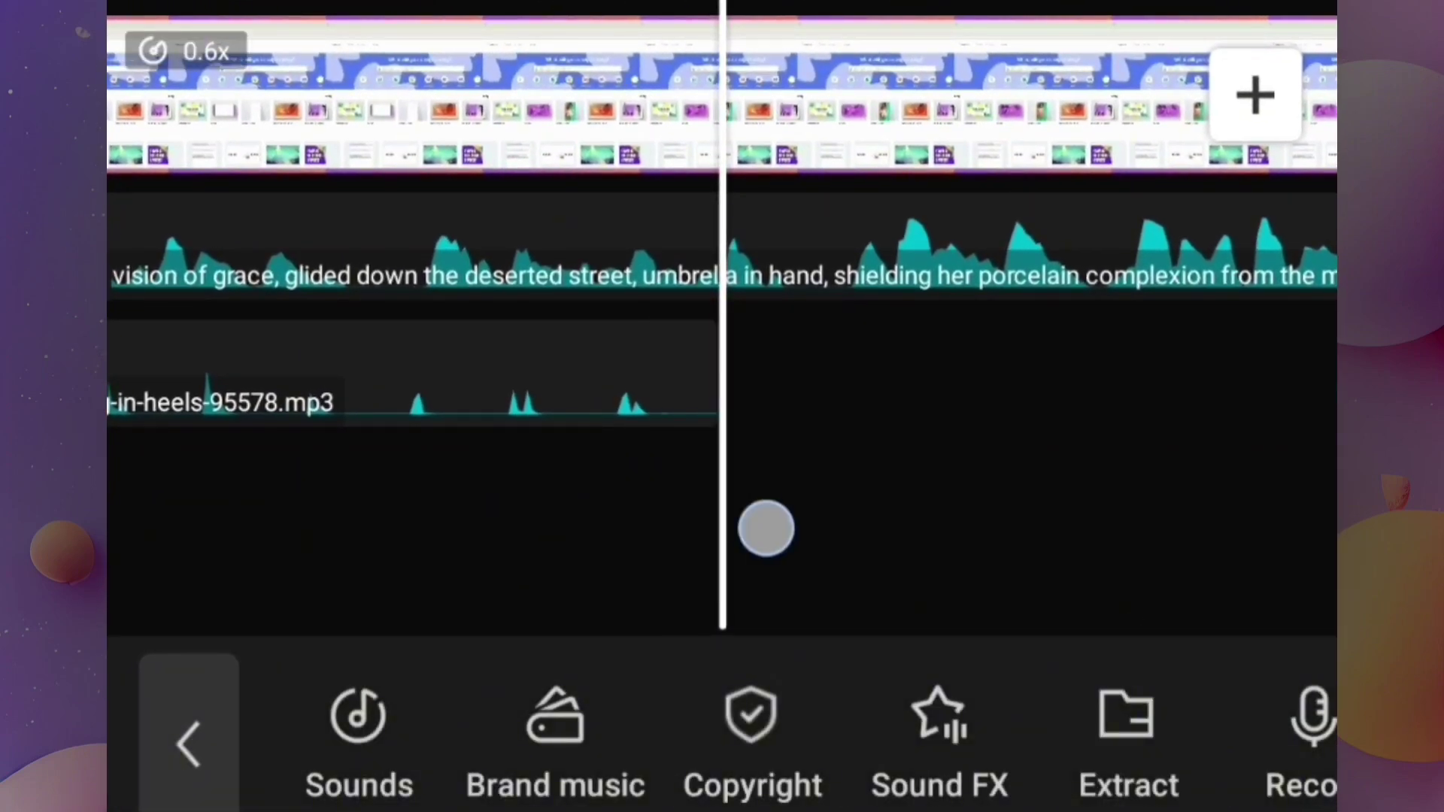
left_click_drag(791, 532, 822, 380)
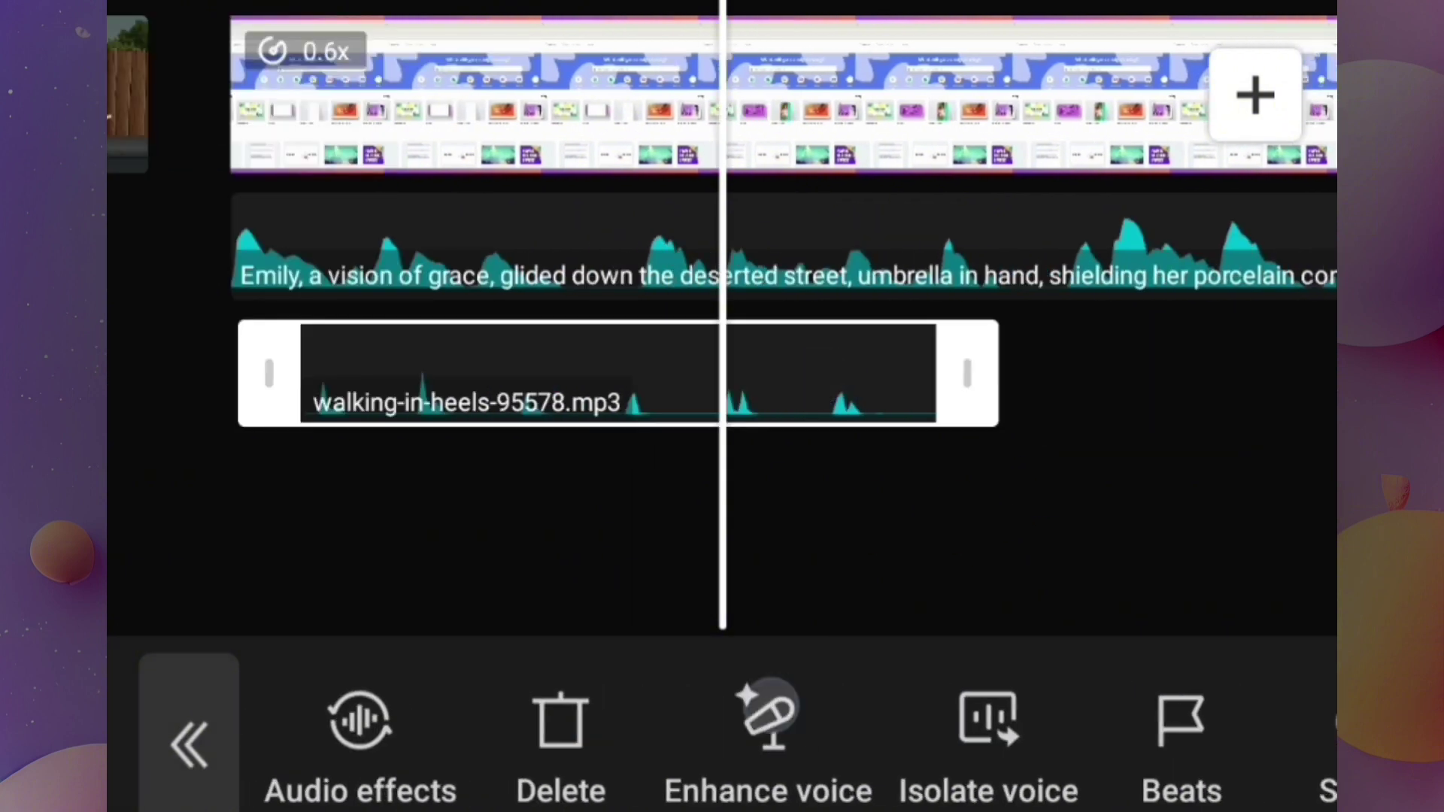
left_click_drag(1145, 778, 1123, 778)
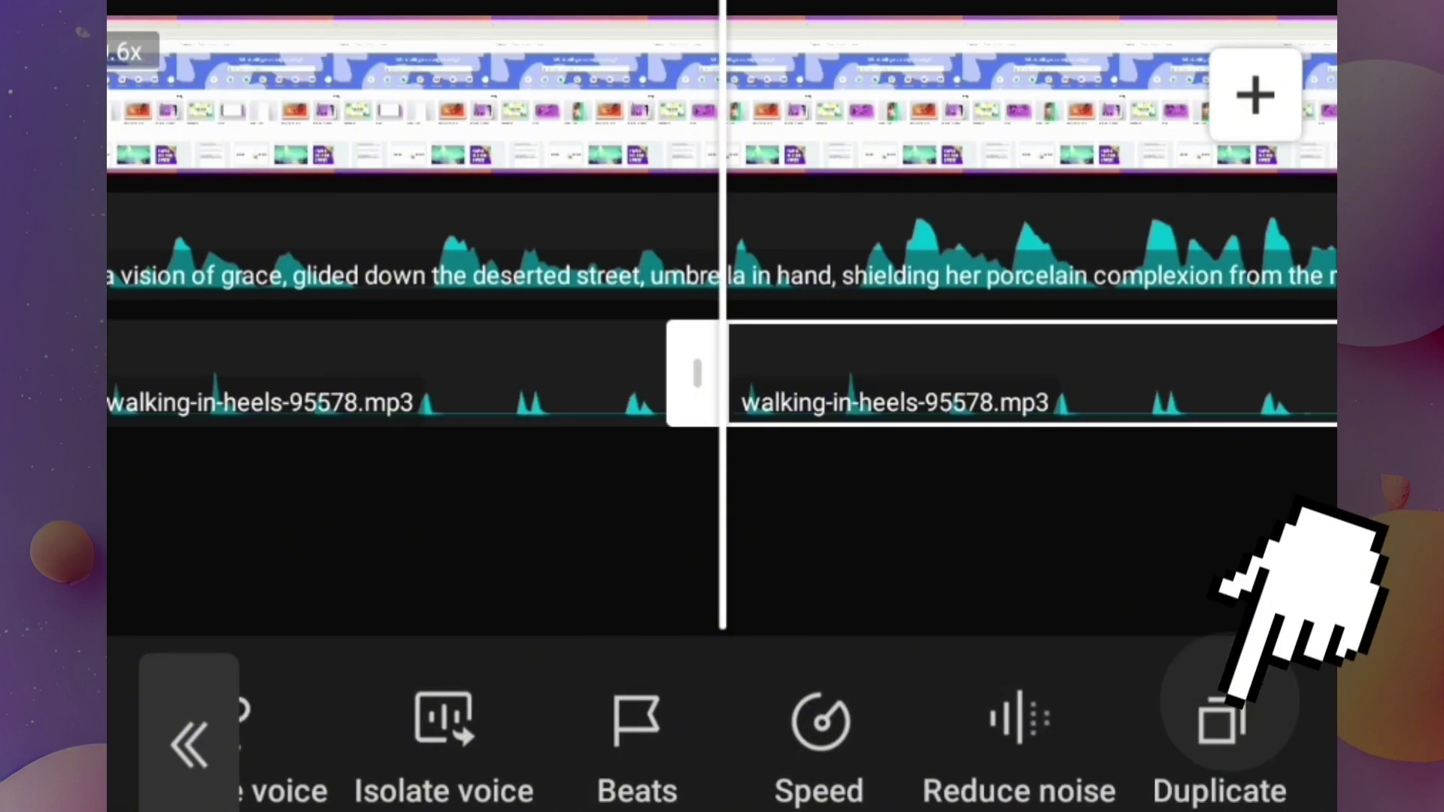